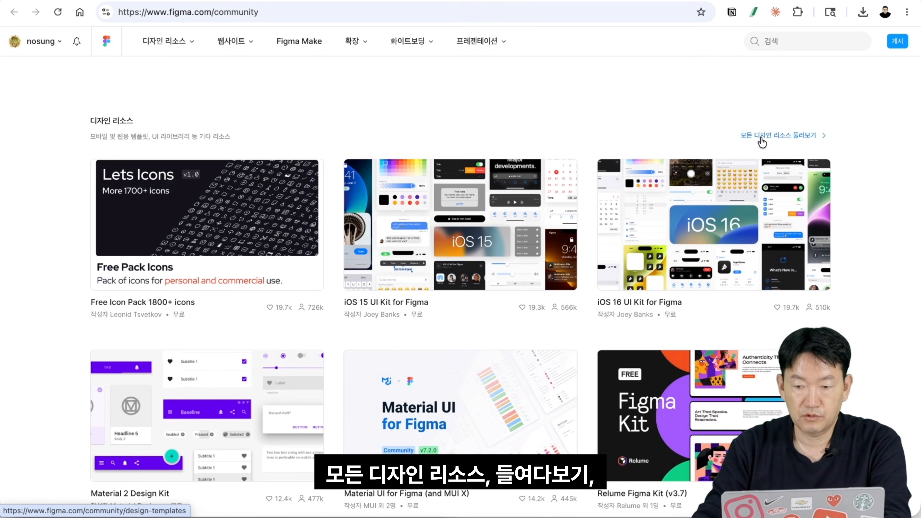
Browse all design resources in the Figma community and open the iOS 26 Safari UI + Keyboards file page.
{"action": "left_click", "coordinate": [762, 136]}
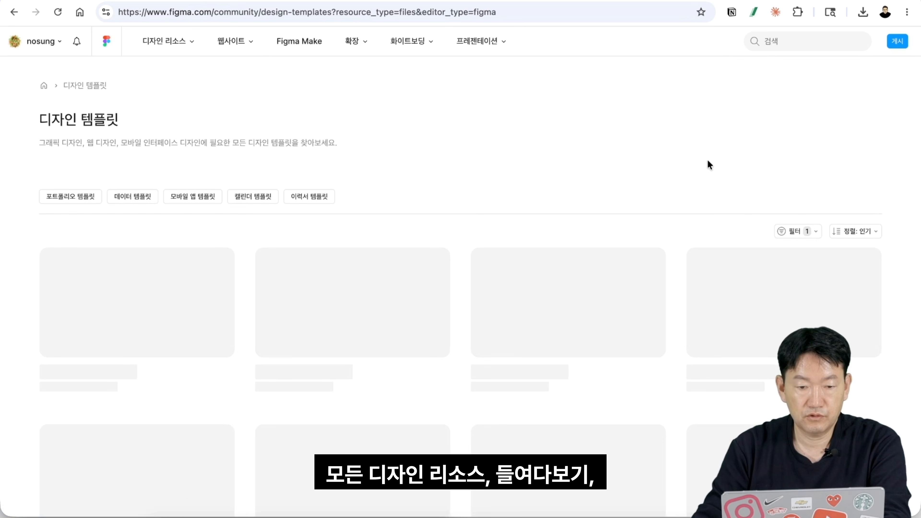
{"action": "scroll", "coordinate": [562, 175], "scroll_direction": "down", "scroll_amount": 15}
{"action": "left_click", "coordinate": [392, 231]}
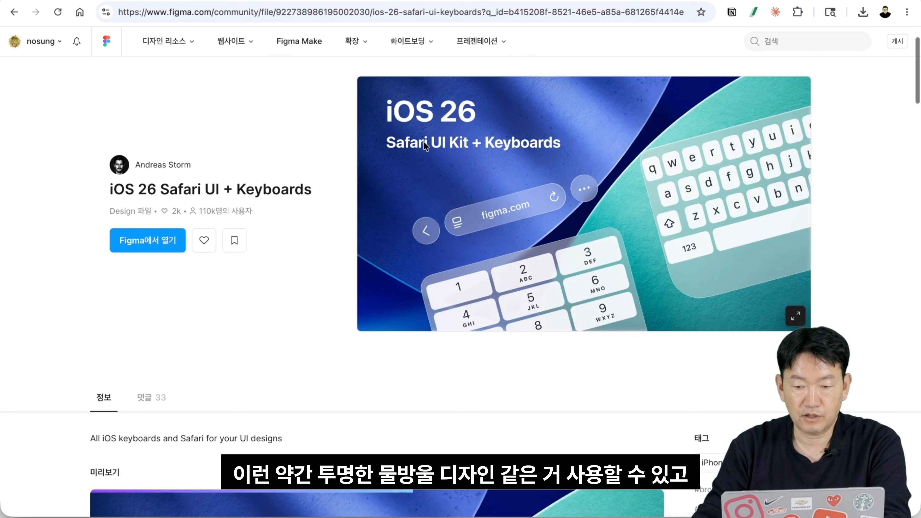
Return to the design templates list and look through the popular templates.
{"action": "left_click", "coordinate": [14, 12]}
{"action": "scroll", "coordinate": [501, 296], "scroll_direction": "down", "scroll_amount": 8}
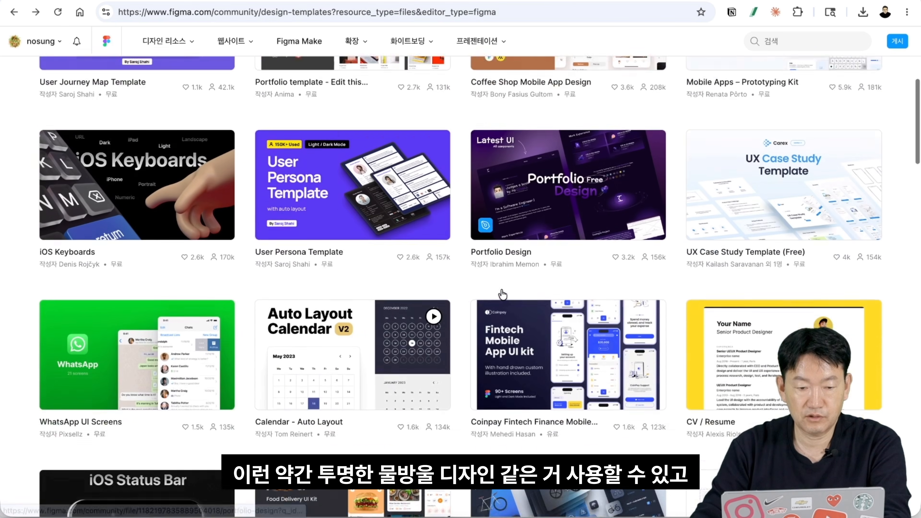
{"action": "scroll", "coordinate": [501, 289], "scroll_direction": "up", "scroll_amount": 10}
{"action": "scroll", "coordinate": [394, 220], "scroll_direction": "down", "scroll_amount": 2}
{"action": "scroll", "coordinate": [393, 218], "scroll_direction": "down", "scroll_amount": 1}
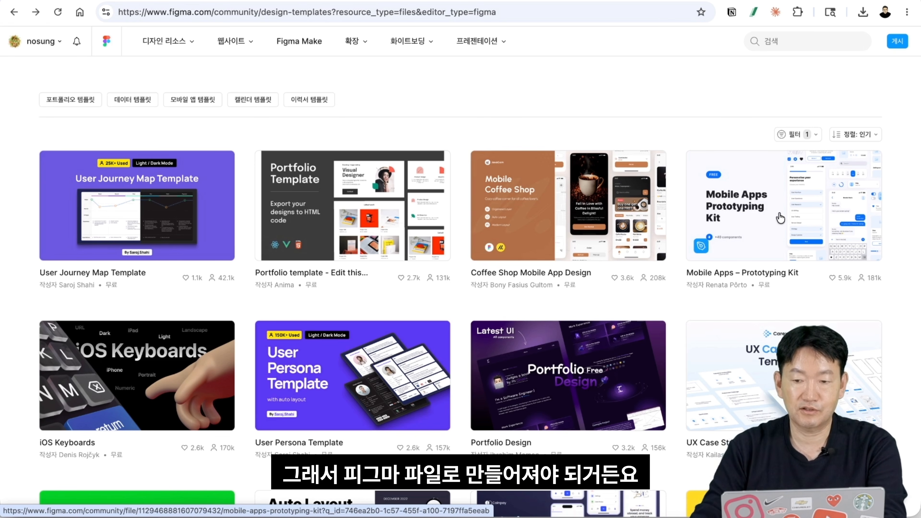
{"action": "scroll", "coordinate": [786, 216], "scroll_direction": "down", "scroll_amount": 1}
{"action": "scroll", "coordinate": [782, 218], "scroll_direction": "up", "scroll_amount": 3}
{"action": "scroll", "coordinate": [508, 144], "scroll_direction": "up", "scroll_amount": 2}
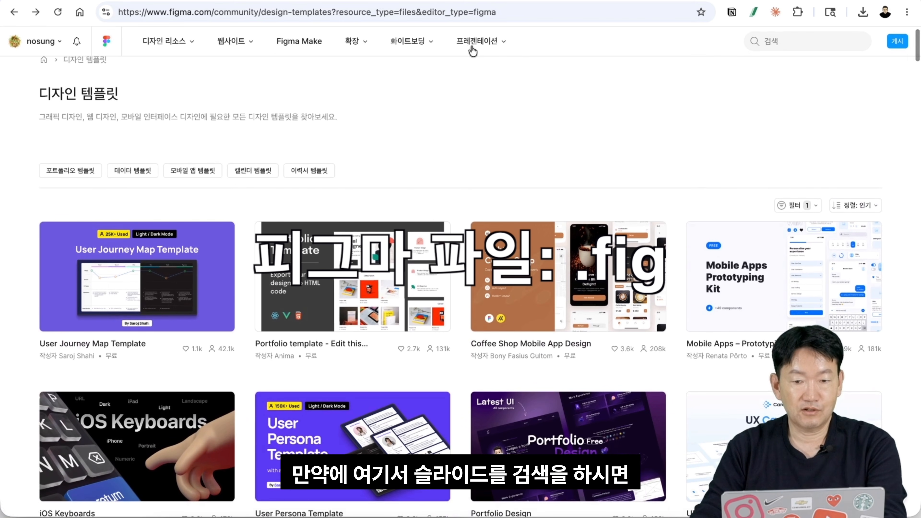
Open the Product Review presentation template in Figma Slides and add all of its slides to the new deck.
{"action": "left_click", "coordinate": [469, 41]}
{"action": "left_click", "coordinate": [389, 132]}
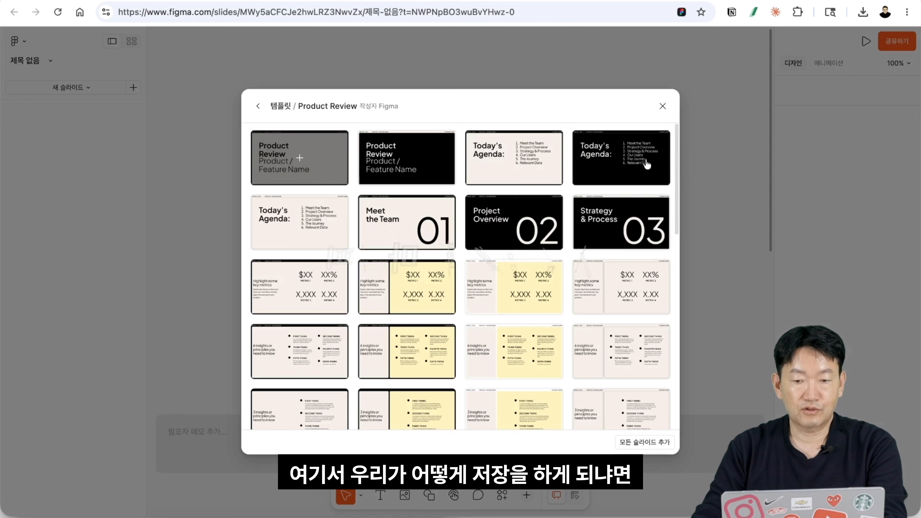
{"action": "left_click", "coordinate": [631, 443]}
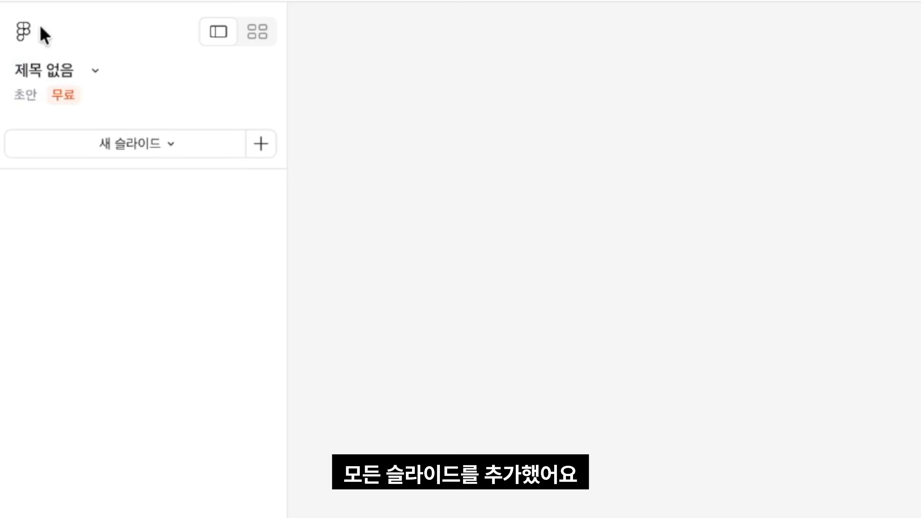
Save a local copy of the Product Review slide deck.
{"action": "left_click", "coordinate": [21, 42]}
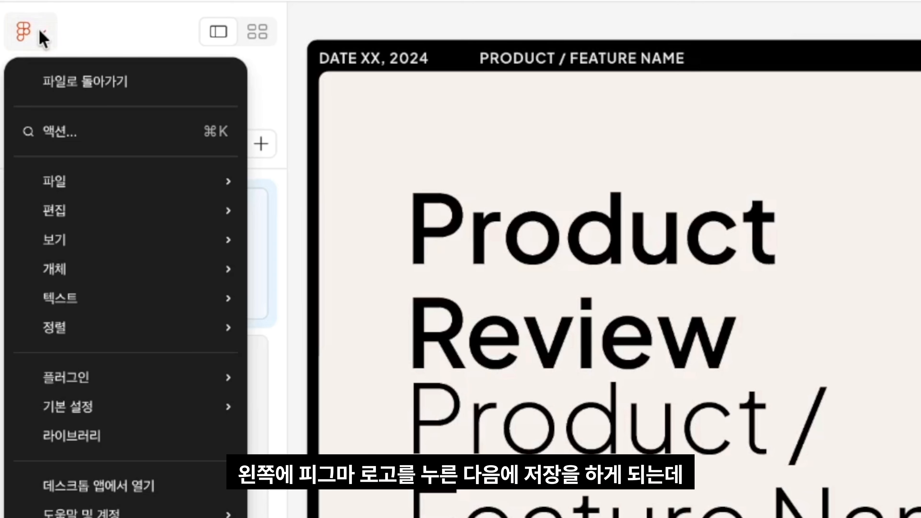
{"action": "mouse_move", "coordinate": [140, 188]}
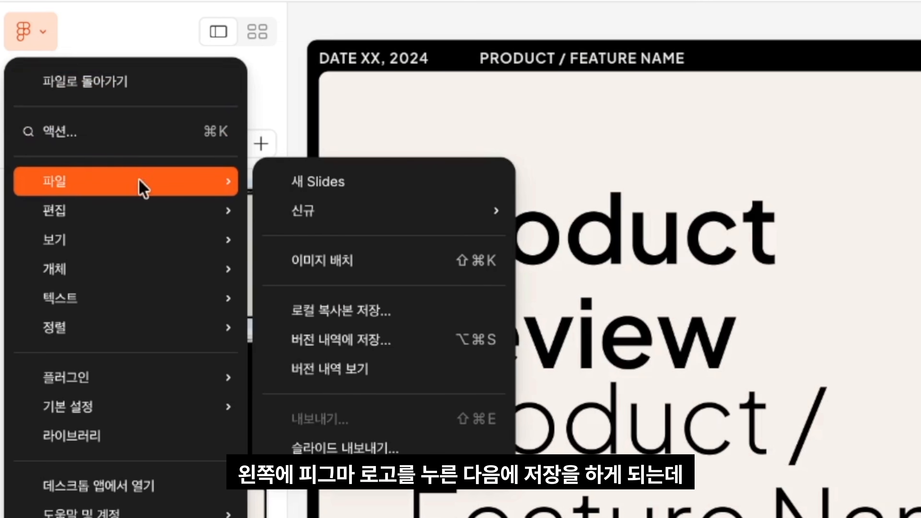
{"action": "left_click", "coordinate": [354, 304]}
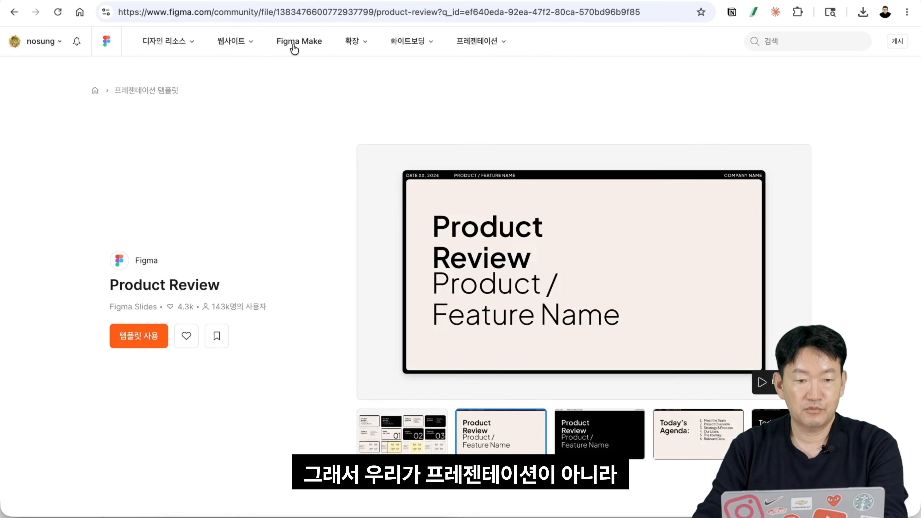
Open the UI kits category of the community's design resources and look through the available kits.
{"action": "mouse_move", "coordinate": [181, 45]}
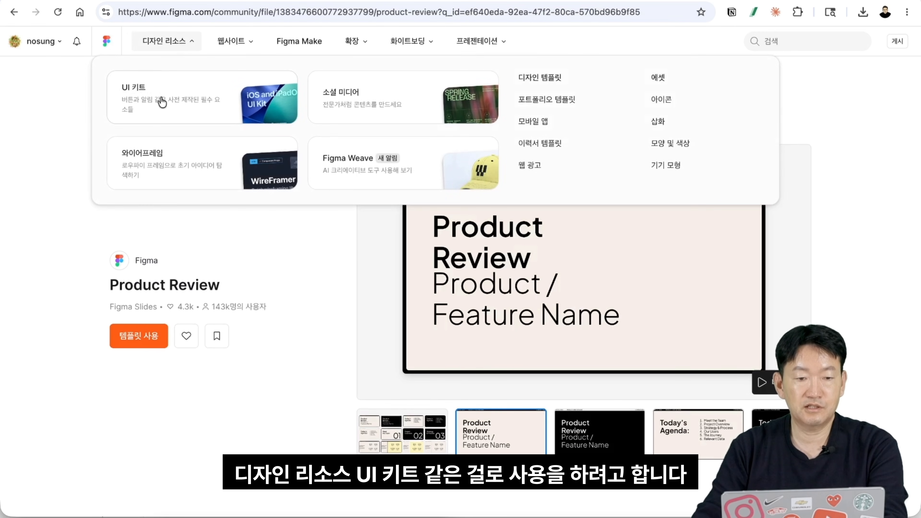
{"action": "left_click", "coordinate": [172, 109]}
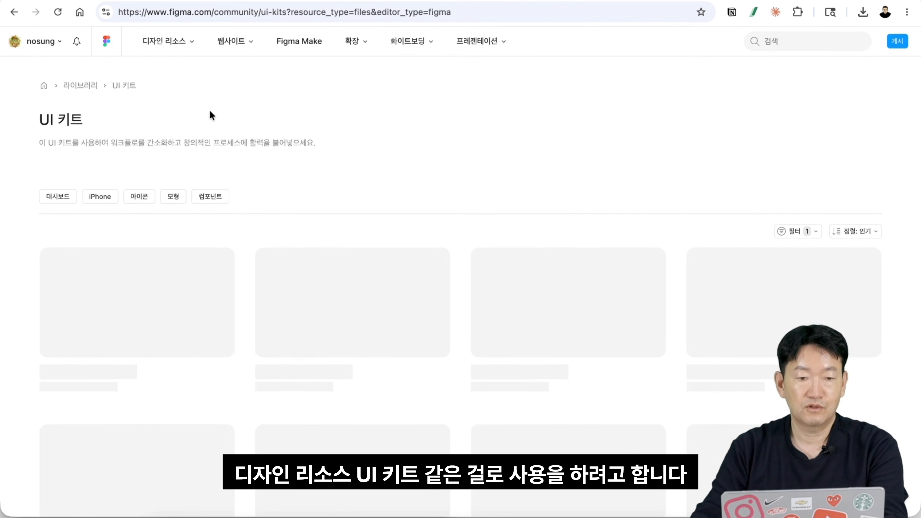
{"action": "mouse_move", "coordinate": [179, 46]}
{"action": "scroll", "coordinate": [631, 216], "scroll_direction": "down", "scroll_amount": 4}
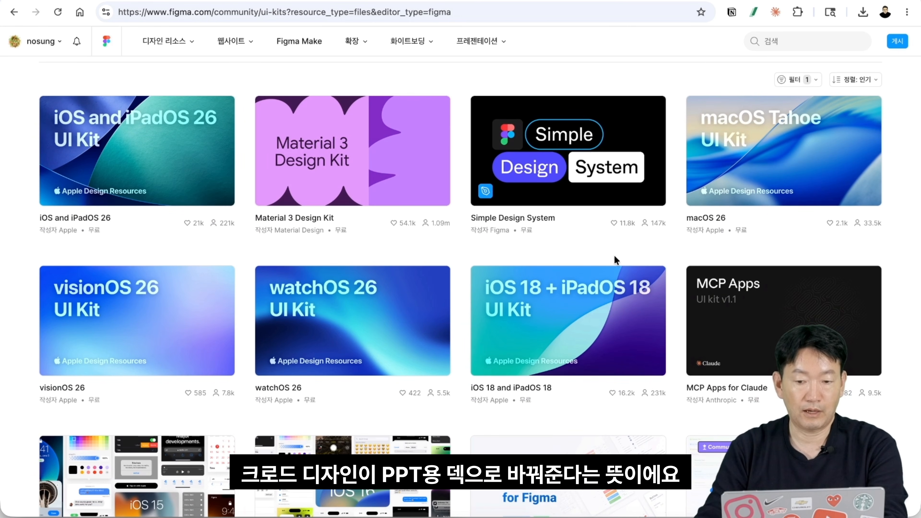
{"action": "scroll", "coordinate": [629, 214], "scroll_direction": "down", "scroll_amount": 15}
{"action": "scroll", "coordinate": [567, 241], "scroll_direction": "down", "scroll_amount": 13}
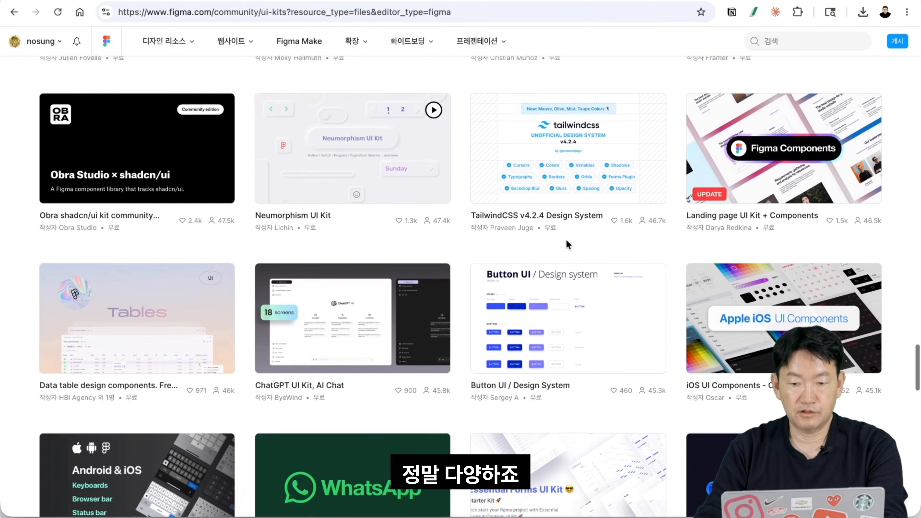
{"action": "scroll", "coordinate": [568, 246], "scroll_direction": "down", "scroll_amount": 12}
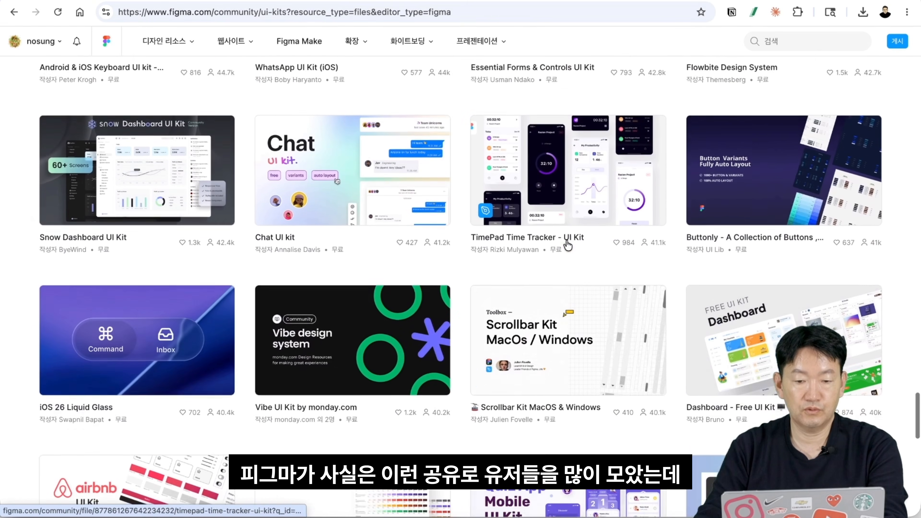
{"action": "scroll", "coordinate": [568, 245], "scroll_direction": "down", "scroll_amount": 2}
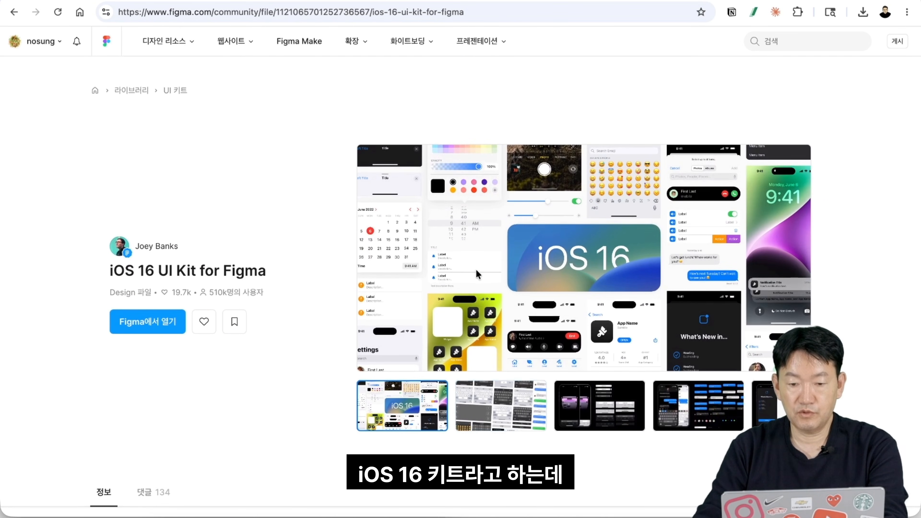
Review the iOS 16 UI Kit for Figma page and open the kit in Figma.
{"action": "scroll", "coordinate": [454, 272], "scroll_direction": "down", "scroll_amount": 3}
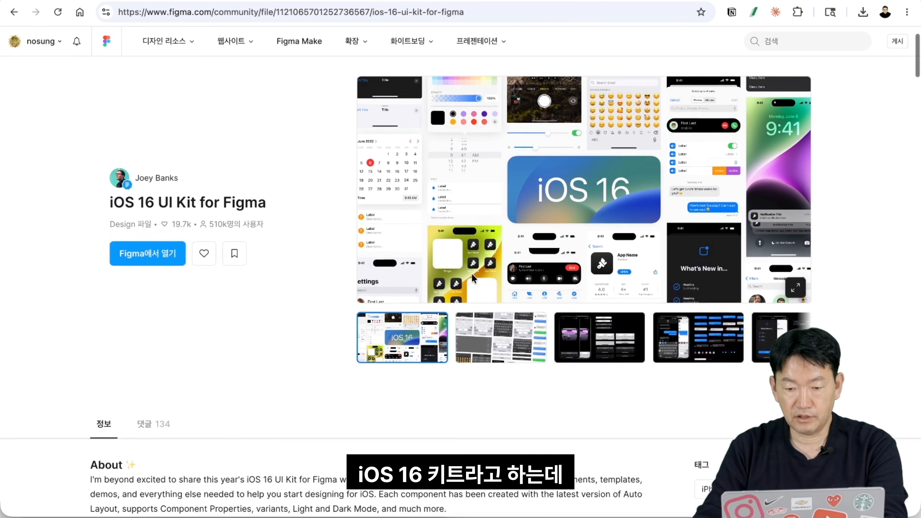
{"action": "scroll", "coordinate": [427, 272], "scroll_direction": "up", "scroll_amount": 3}
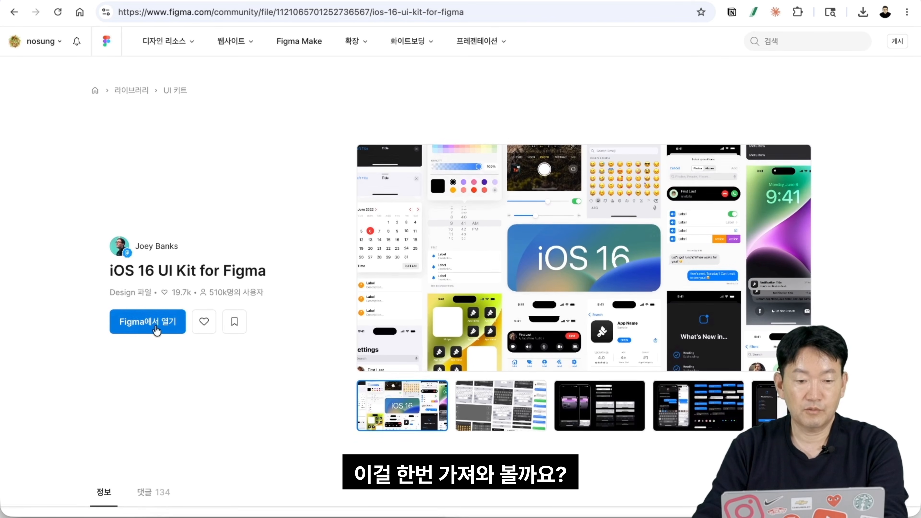
{"action": "left_click", "coordinate": [155, 325]}
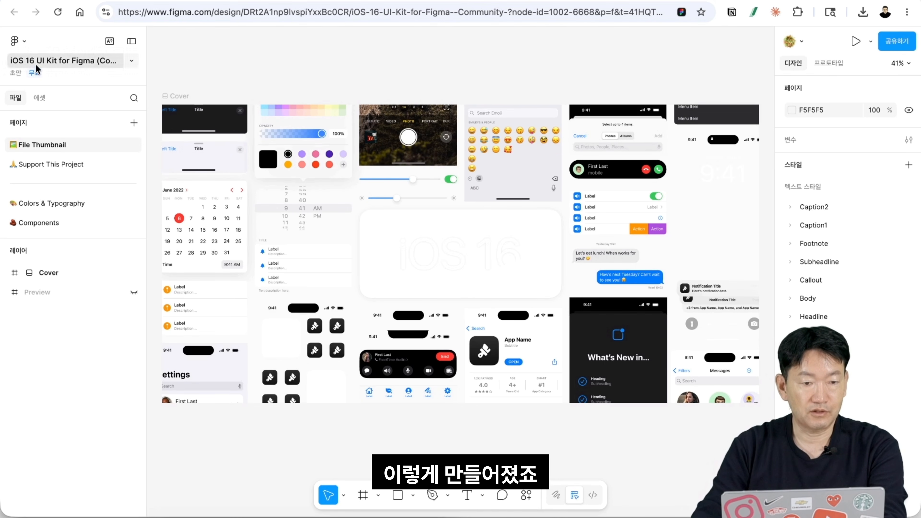
Save a local copy of the iOS 16 UI Kit for Figma (Community) as a .fig file.
{"action": "left_click", "coordinate": [17, 41]}
{"action": "mouse_move", "coordinate": [47, 117]}
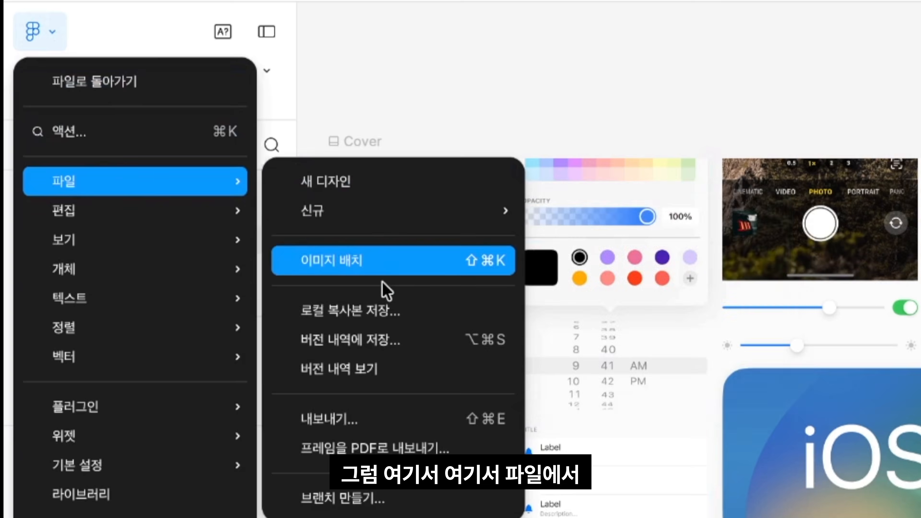
{"action": "left_click", "coordinate": [186, 179]}
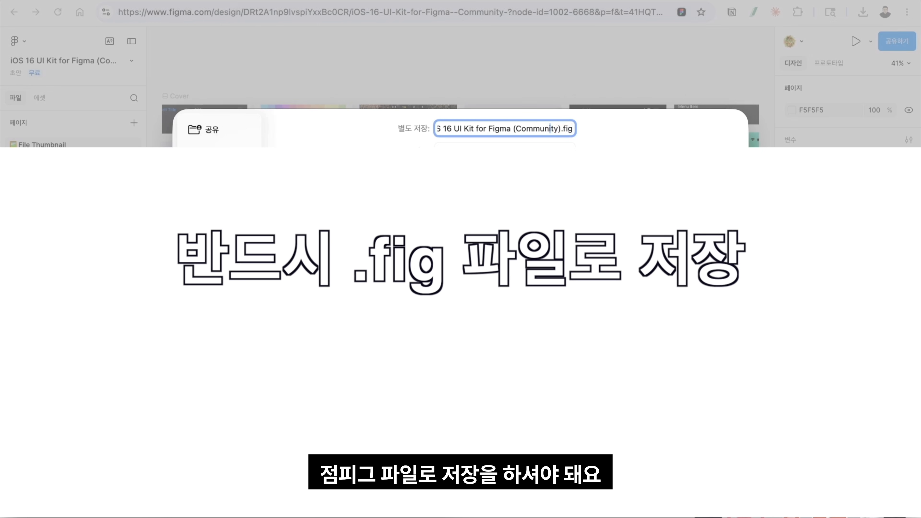
{"action": "key", "text": "Return"}
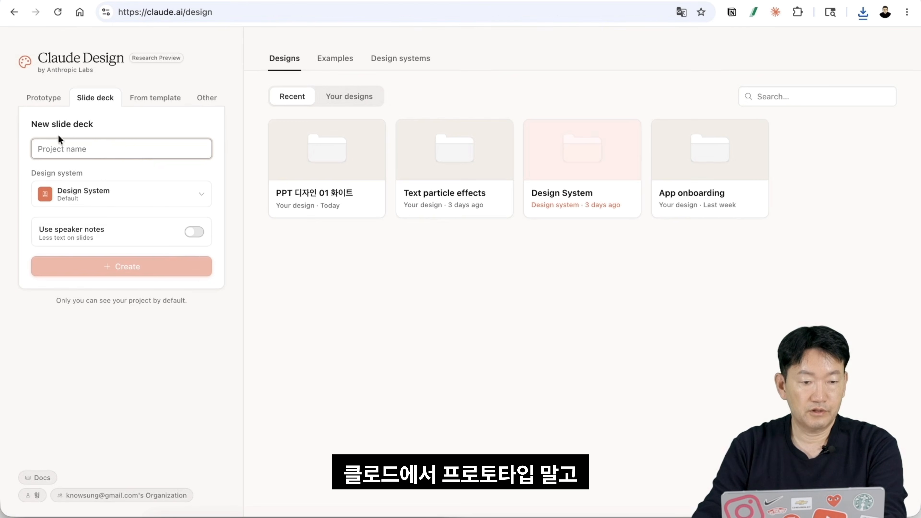
In Claude Design, create a slide deck project named 애플 스타일 with the default Design System and speaker notes turned on.
{"action": "left_click", "coordinate": [43, 96]}
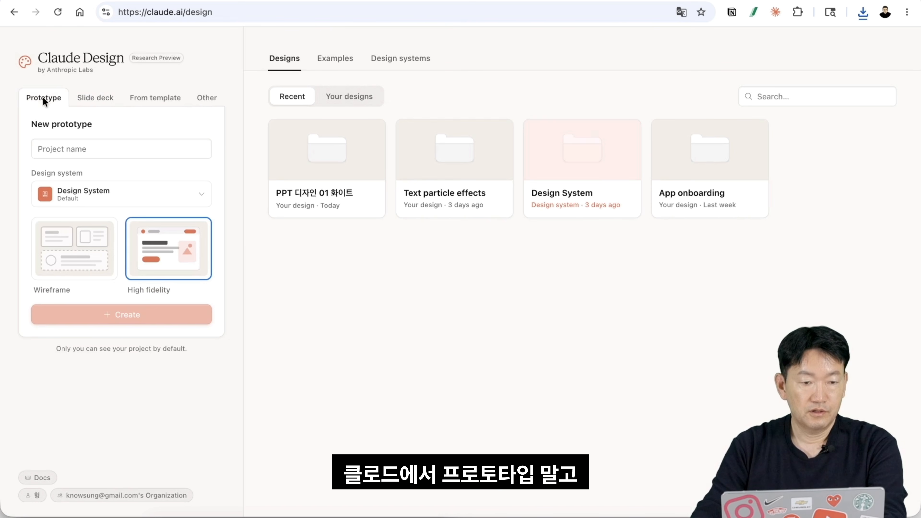
{"action": "left_click", "coordinate": [99, 99]}
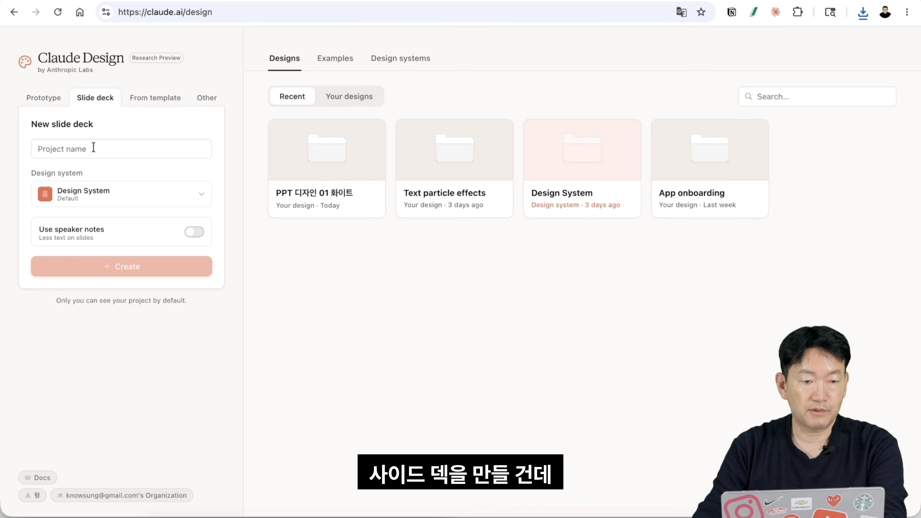
{"action": "left_click", "coordinate": [91, 149]}
{"action": "type", "text": "애플 스타일"}
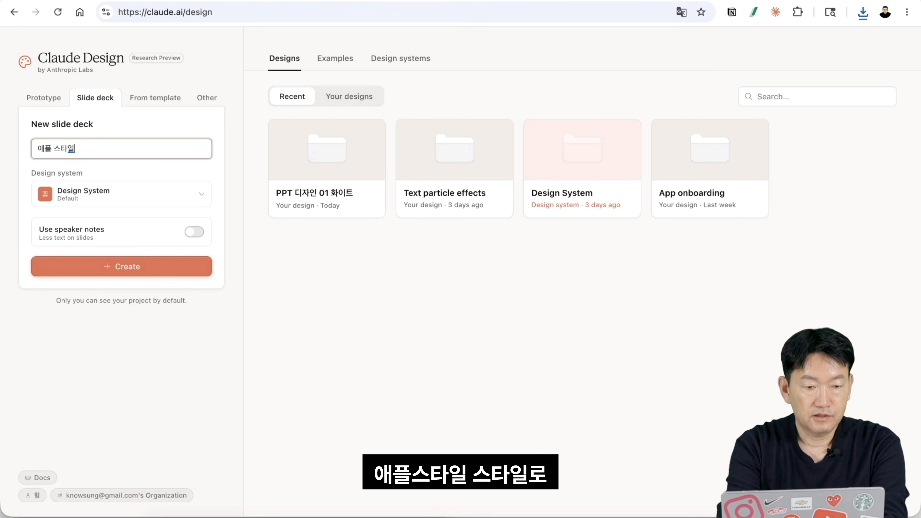
{"action": "left_click", "coordinate": [102, 202]}
{"action": "left_click", "coordinate": [97, 205]}
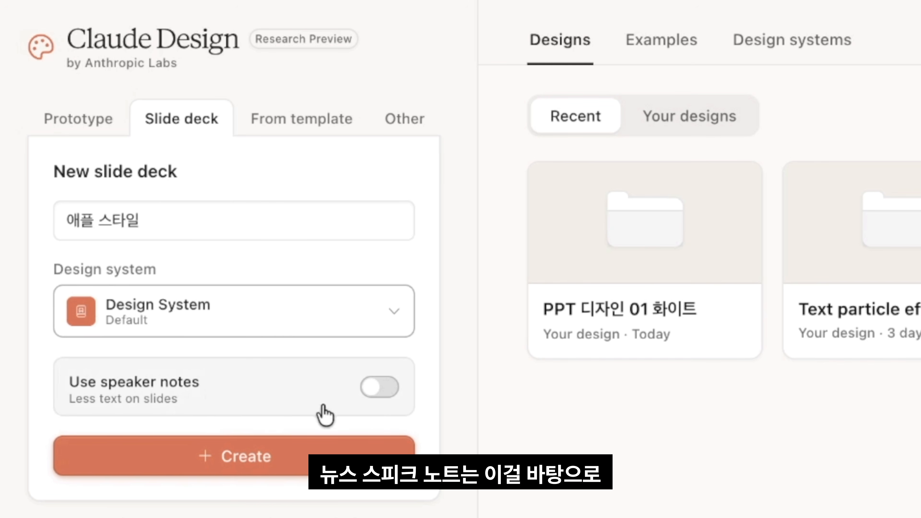
{"action": "left_click", "coordinate": [373, 399]}
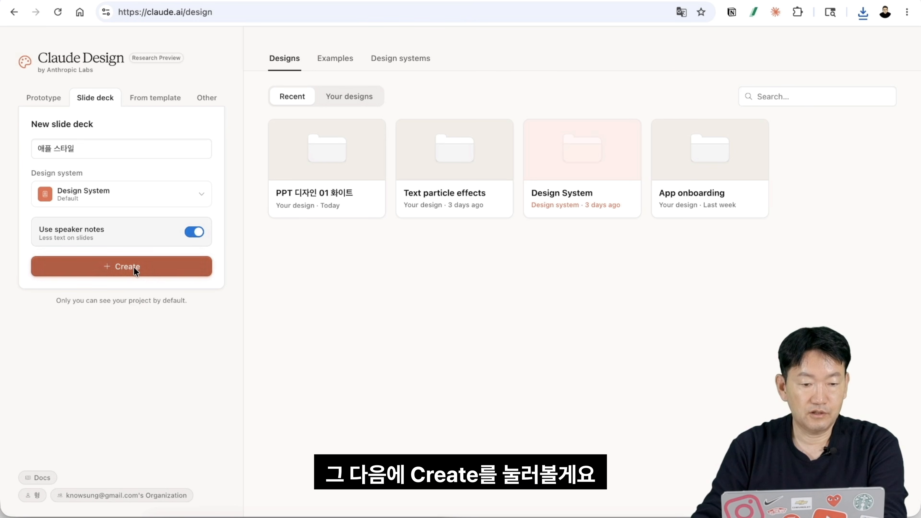
{"action": "left_click", "coordinate": [134, 268]}
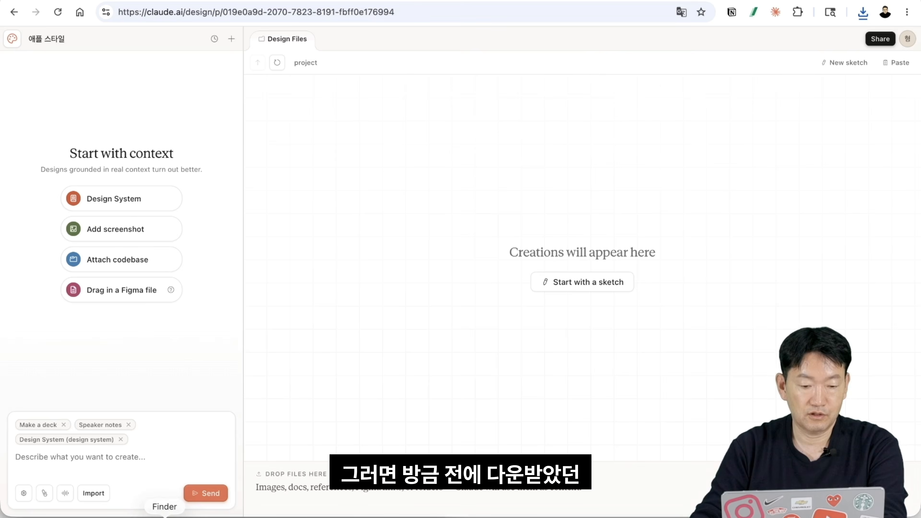
Attach the downloaded iOS 16 UI Kit for Figma (Community).fig to the project with all its pages and frames.
{"action": "left_click", "coordinate": [164, 516]}
{"action": "left_click_drag", "start_coordinate": [582, 350], "coordinate": [138, 321]}
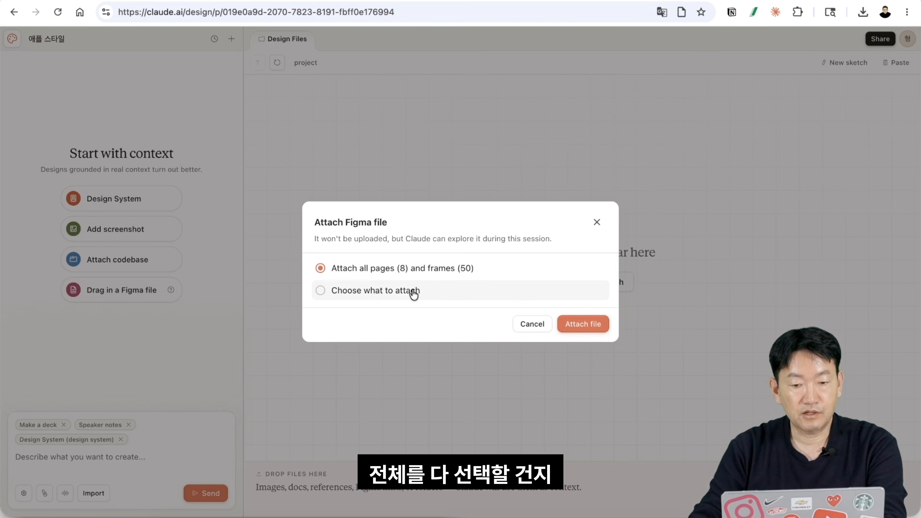
{"action": "left_click", "coordinate": [585, 325]}
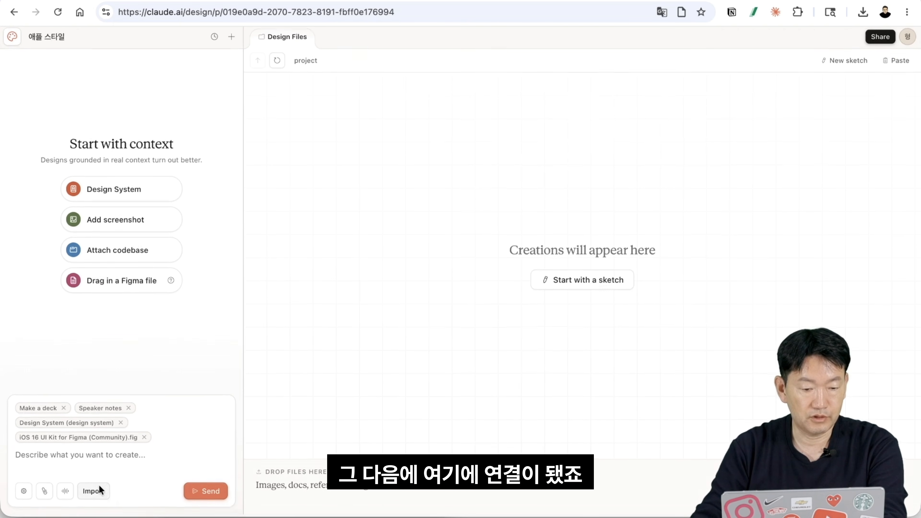
Dictate and send a Korean prompt requesting a simple, clean PowerPoint design guideline system for corporate use, based on the attached kit.
{"action": "left_click", "coordinate": [65, 493]}
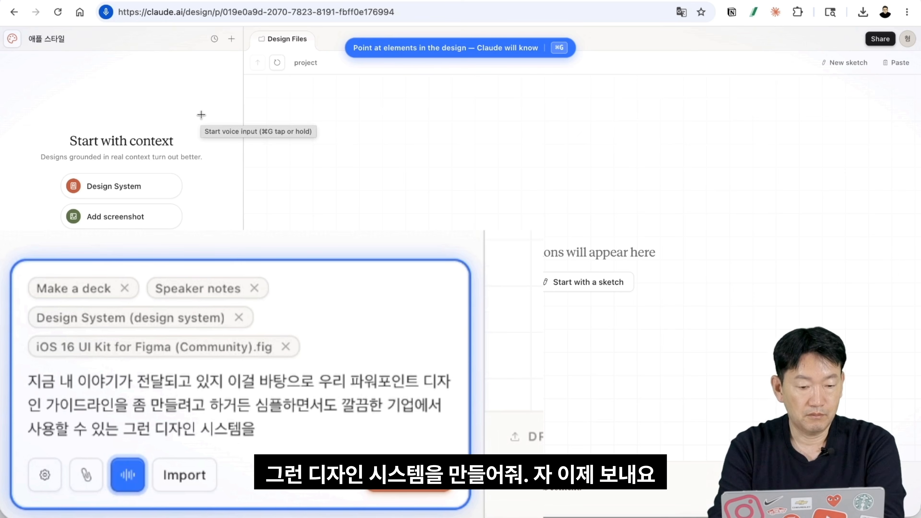
{"action": "key", "text": "Return"}
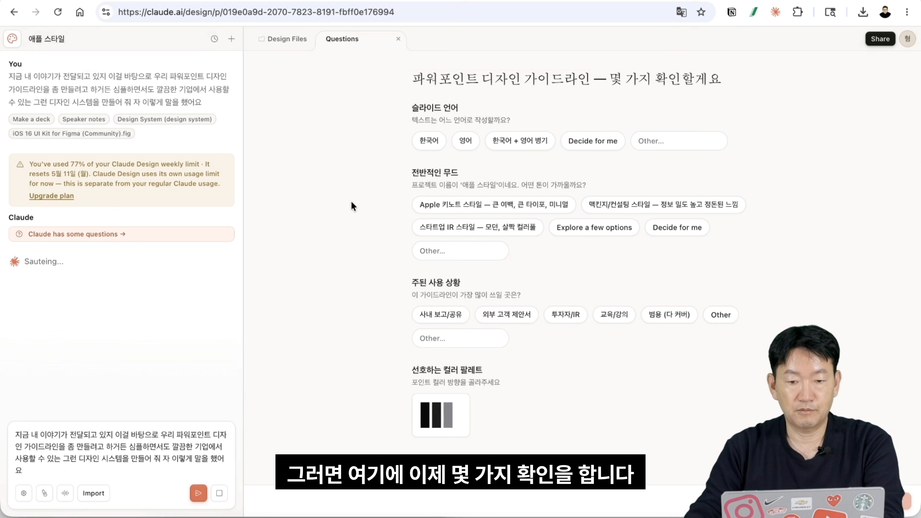
Answer the questionnaire with 한국어 as slide language, 맥킨지/컨설팅 스타일 as overall mood and 외부 고객 제안서 as main use case.
{"action": "left_click", "coordinate": [429, 140]}
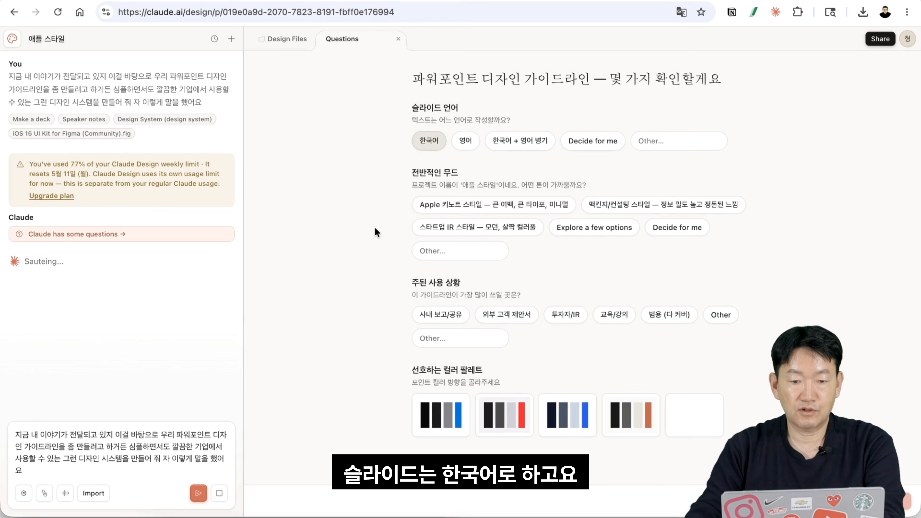
{"action": "left_click", "coordinate": [631, 209]}
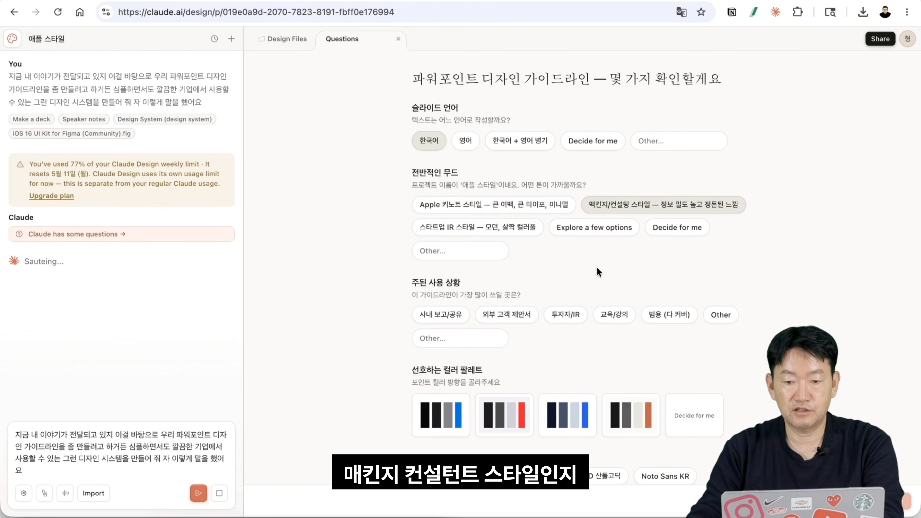
{"action": "scroll", "coordinate": [359, 279], "scroll_direction": "down", "scroll_amount": 3}
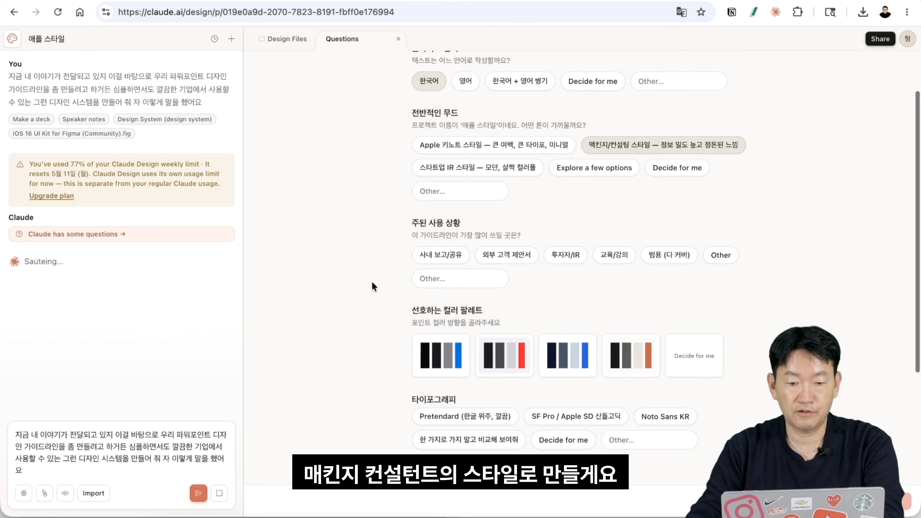
{"action": "left_click", "coordinate": [518, 257]}
Choose the navy, slate and blue color palette and Noto Sans KR as the typography.
{"action": "scroll", "coordinate": [510, 295], "scroll_direction": "down", "scroll_amount": 6}
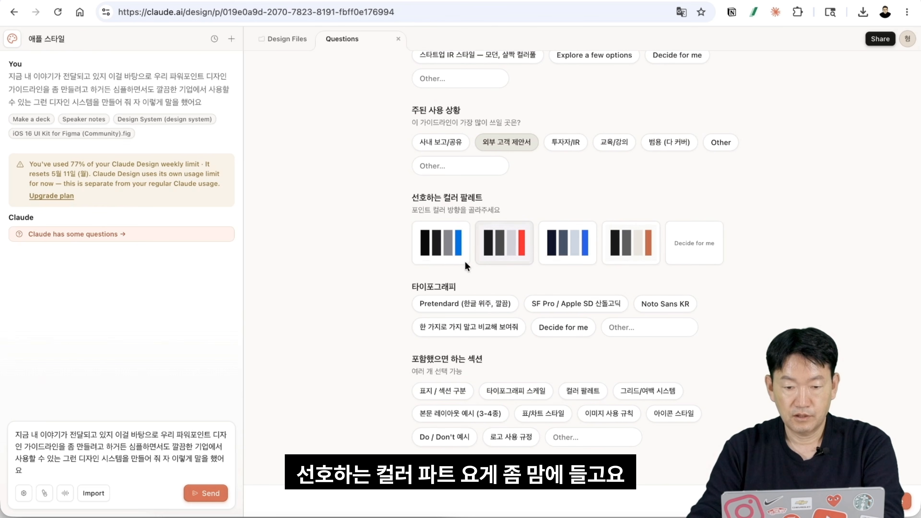
{"action": "left_click", "coordinate": [572, 253]}
{"action": "scroll", "coordinate": [372, 287], "scroll_direction": "down", "scroll_amount": 2}
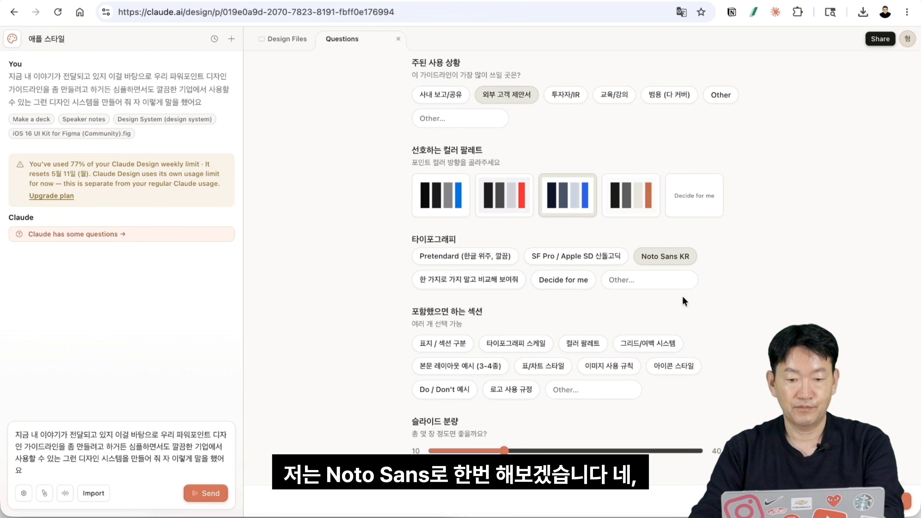
Include every suggested section, from 표지 / 섹션 구분 to Do / Don't 예시, except 로고 사용 규정.
{"action": "scroll", "coordinate": [682, 298], "scroll_direction": "down", "scroll_amount": 3}
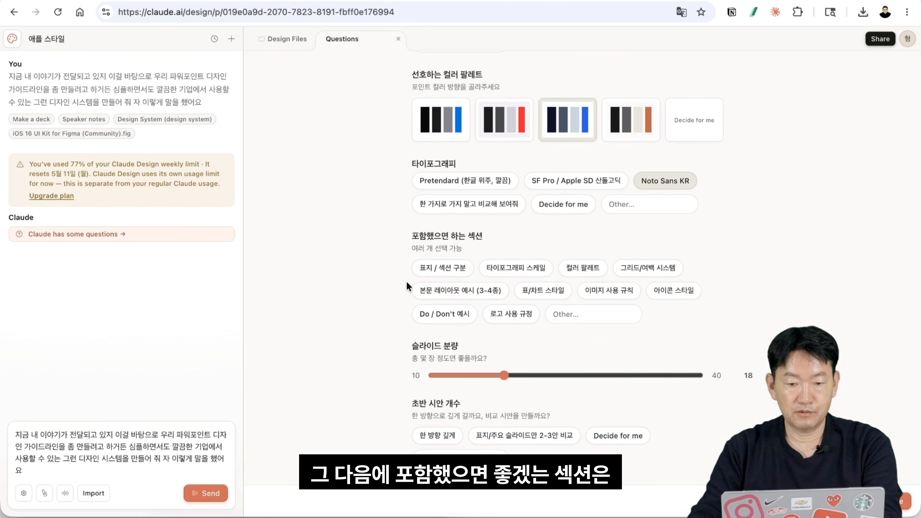
{"action": "scroll", "coordinate": [646, 268], "scroll_direction": "down", "scroll_amount": 1}
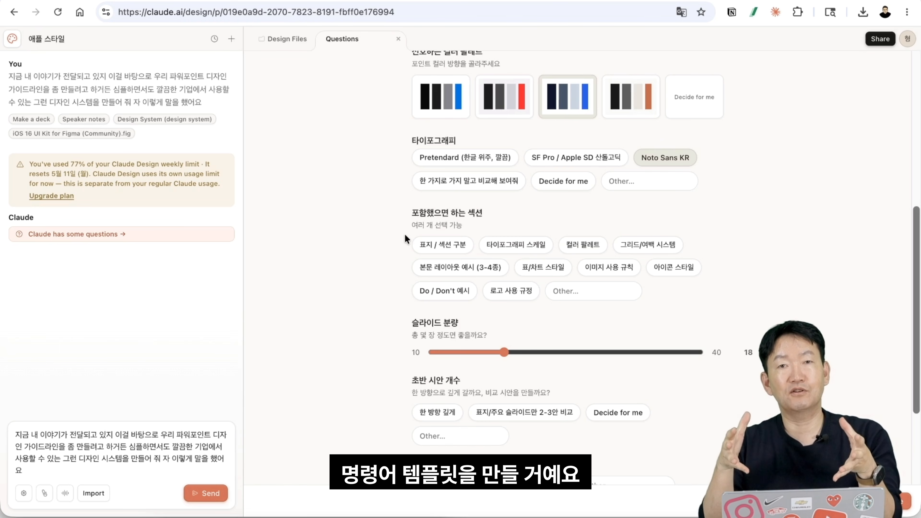
{"action": "left_click", "coordinate": [448, 250]}
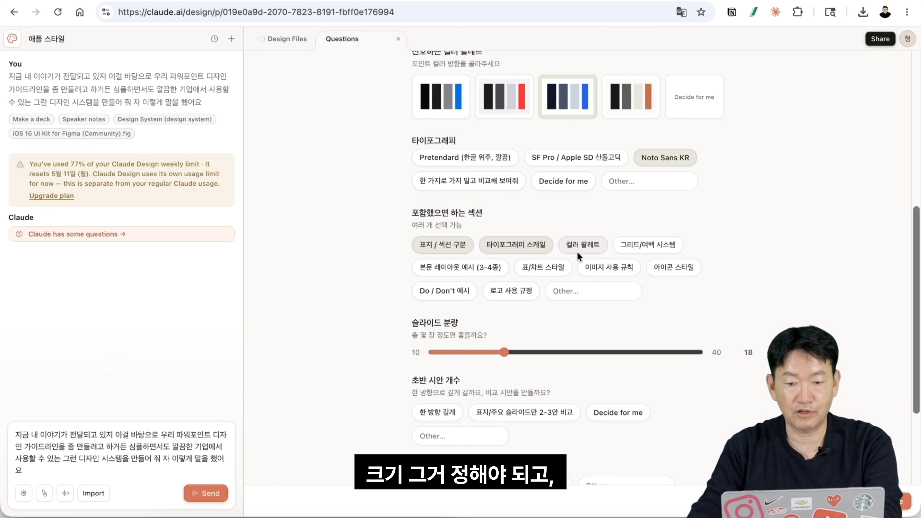
{"action": "left_click", "coordinate": [583, 249]}
{"action": "left_click", "coordinate": [651, 247]}
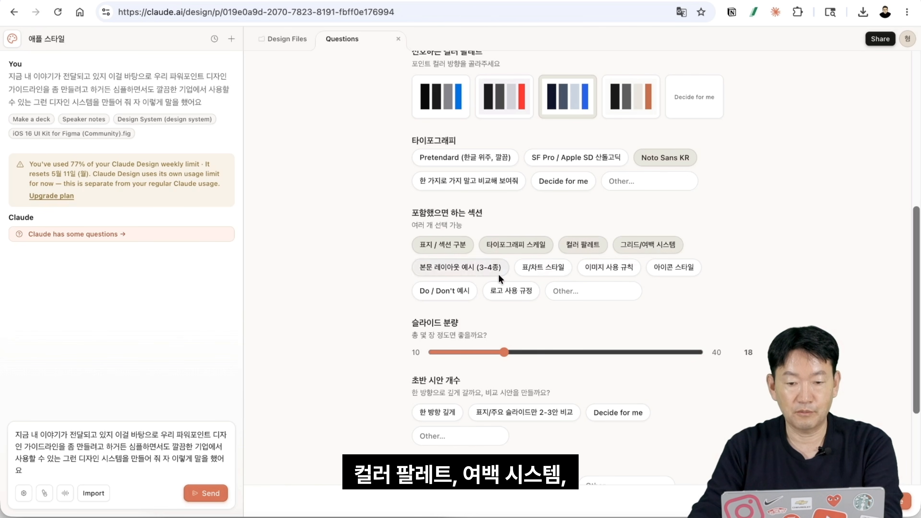
{"action": "left_click", "coordinate": [462, 271]}
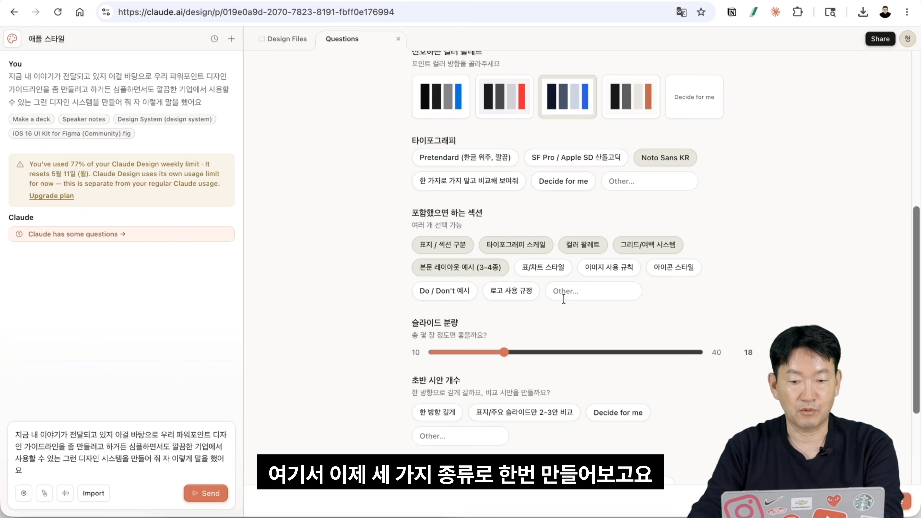
{"action": "left_click", "coordinate": [533, 269]}
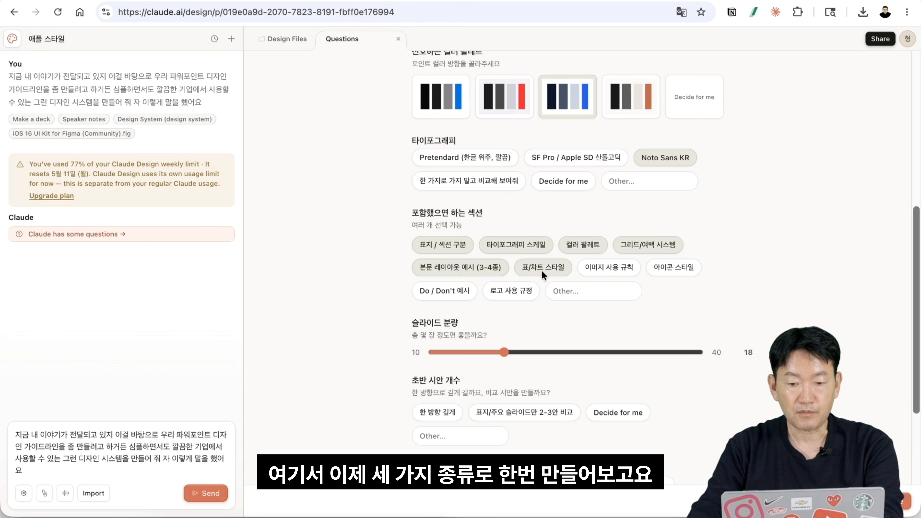
{"action": "left_click", "coordinate": [601, 270]}
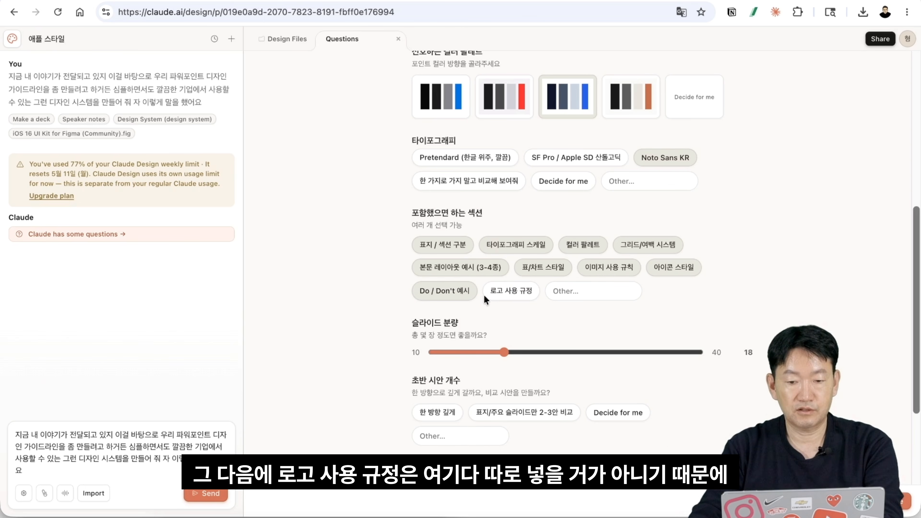
Set the slide count to 40 and choose 표지/주요 슬라이드만 2-3안 비교 for the number of initial drafts.
{"action": "scroll", "coordinate": [581, 320], "scroll_direction": "down", "scroll_amount": 2}
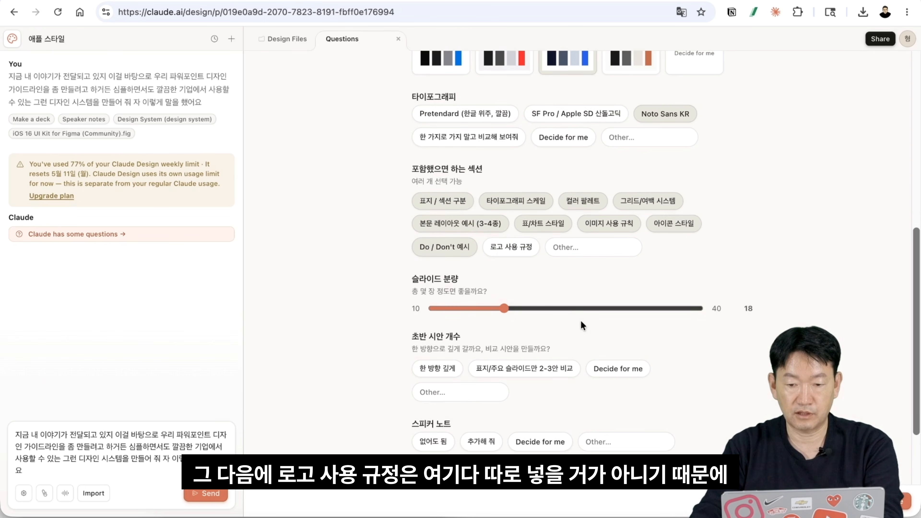
{"action": "scroll", "coordinate": [576, 321], "scroll_direction": "down", "scroll_amount": 1}
{"action": "scroll", "coordinate": [576, 321], "scroll_direction": "down", "scroll_amount": 1}
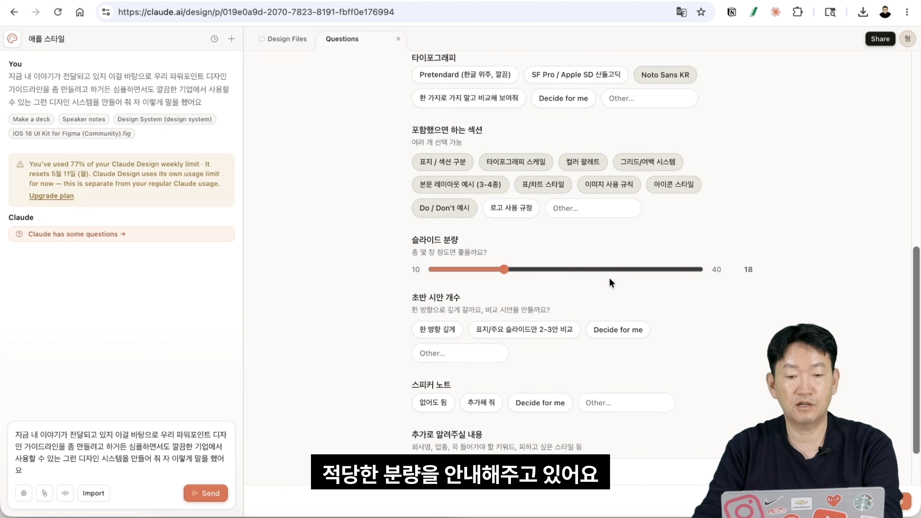
{"action": "scroll", "coordinate": [373, 275], "scroll_direction": "down", "scroll_amount": 2}
{"action": "left_click_drag", "start_coordinate": [504, 238], "coordinate": [699, 246]}
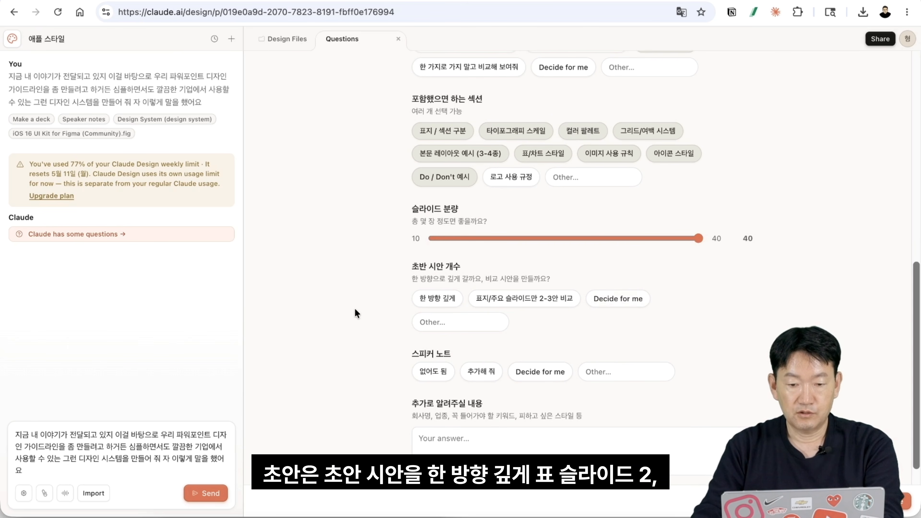
{"action": "scroll", "coordinate": [354, 308], "scroll_direction": "down", "scroll_amount": 2}
{"action": "left_click", "coordinate": [454, 272]}
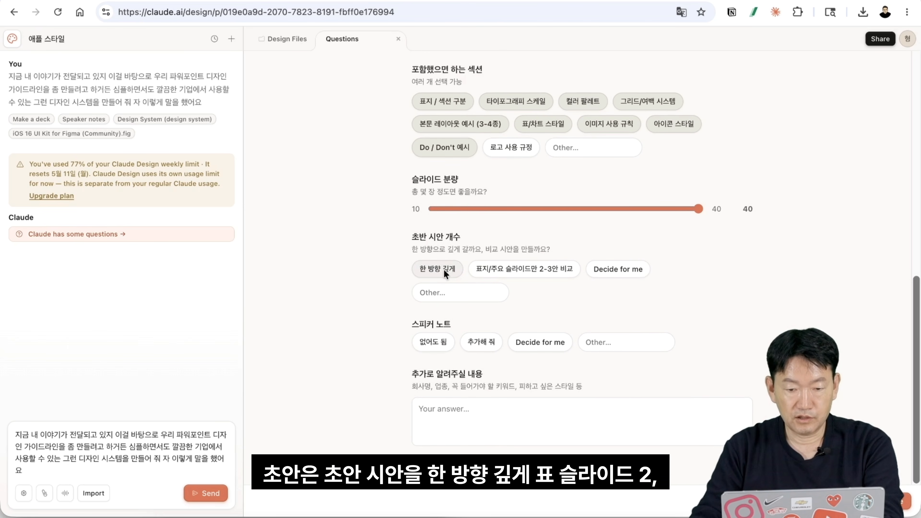
{"action": "left_click", "coordinate": [471, 270]}
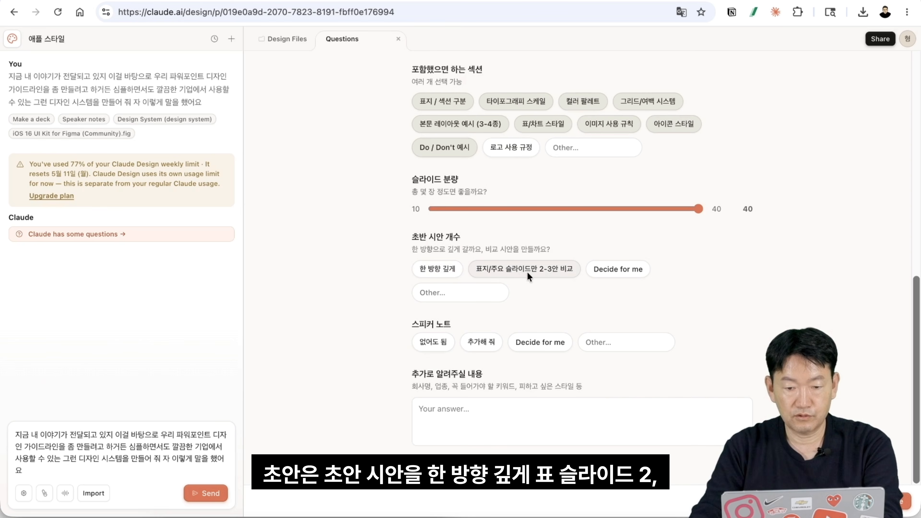
{"action": "left_click", "coordinate": [507, 270]}
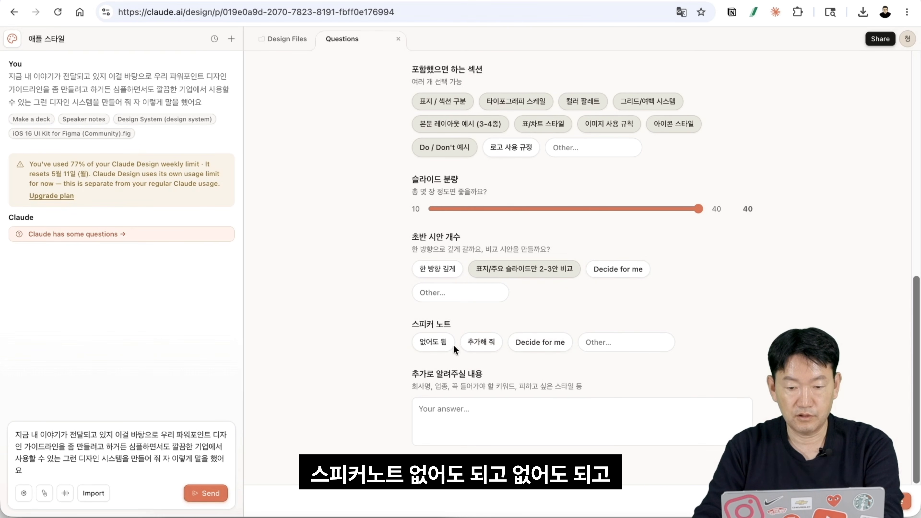
Answer 없어도 됨 for speaker notes and submit the questionnaire.
{"action": "left_click", "coordinate": [432, 342]}
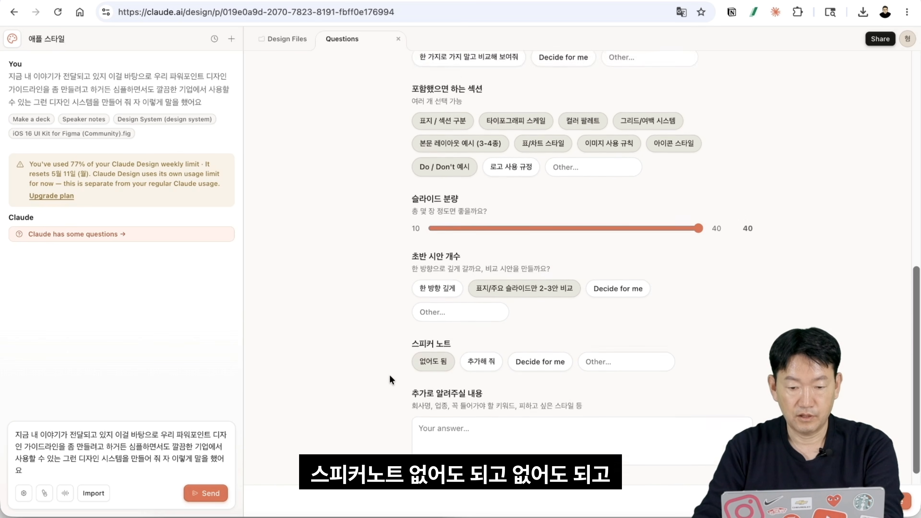
{"action": "scroll", "coordinate": [654, 404], "scroll_direction": "up", "scroll_amount": 12}
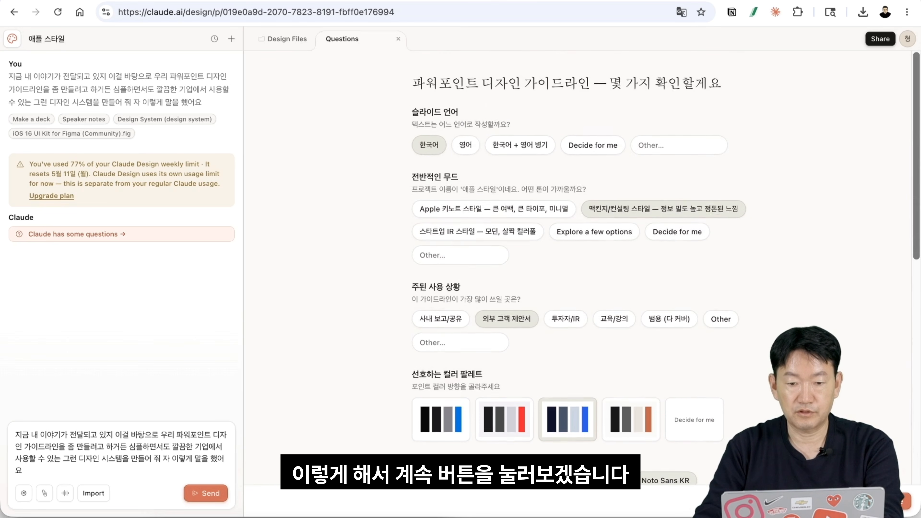
{"action": "left_click", "coordinate": [889, 500]}
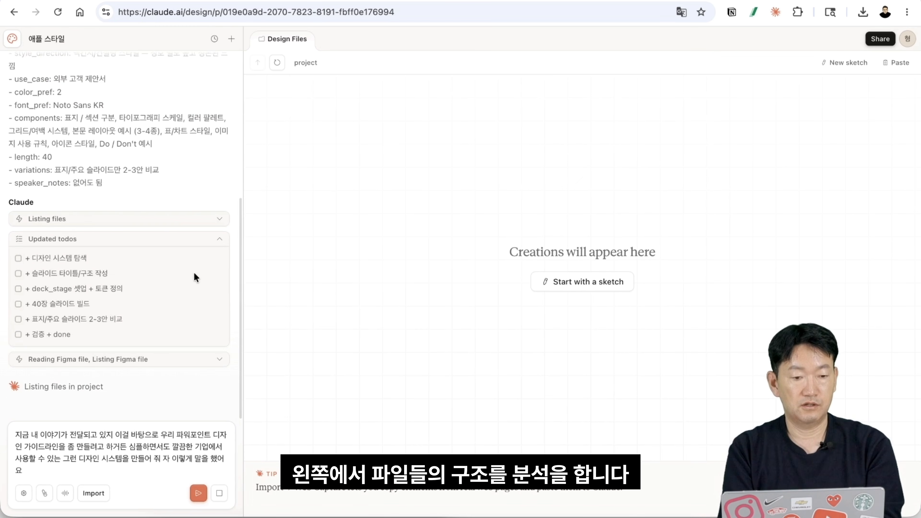
Review the submitted answers and Claude's to-do list in the chat while the deck is generated.
{"action": "scroll", "coordinate": [171, 241], "scroll_direction": "up", "scroll_amount": 3}
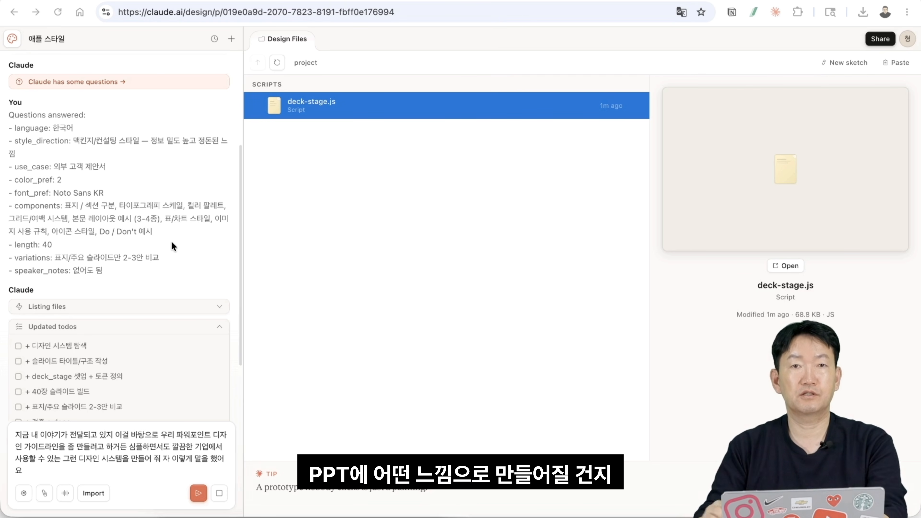
{"action": "scroll", "coordinate": [171, 246], "scroll_direction": "down", "scroll_amount": 3}
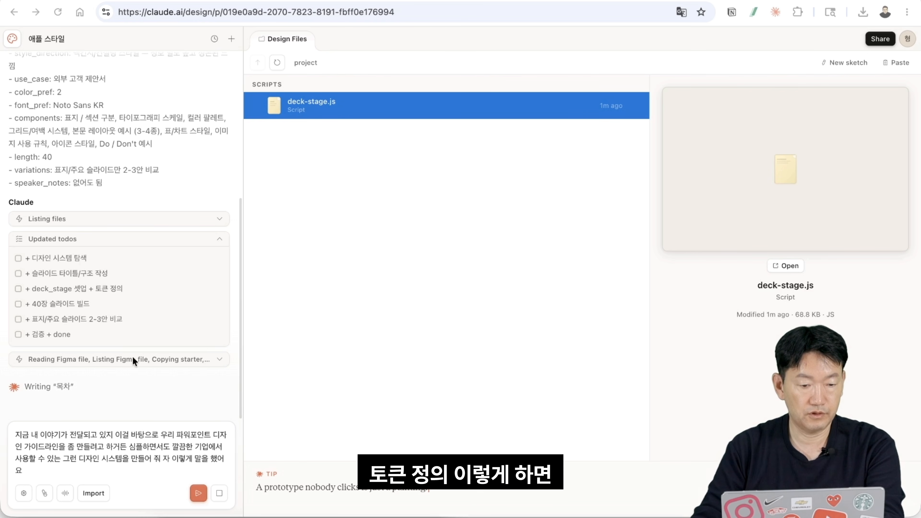
{"action": "scroll", "coordinate": [141, 403], "scroll_direction": "up", "scroll_amount": 10}
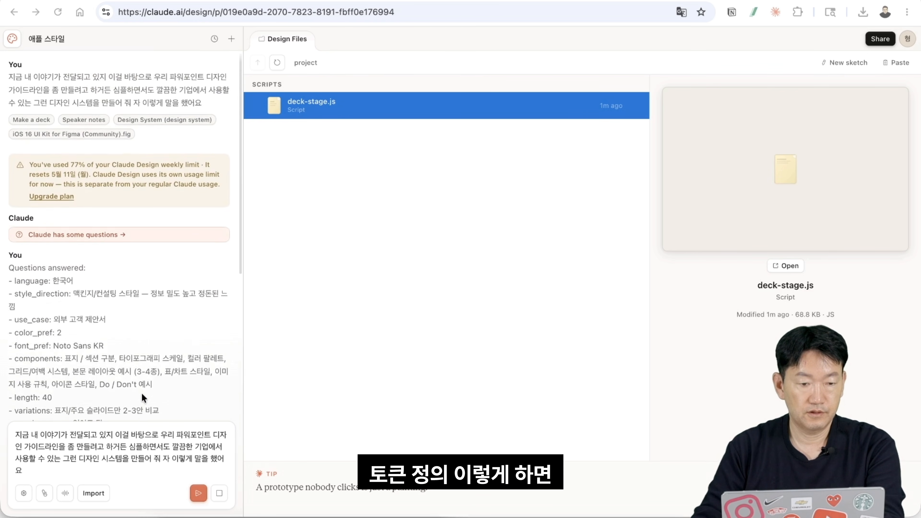
{"action": "scroll", "coordinate": [141, 393], "scroll_direction": "down", "scroll_amount": 6}
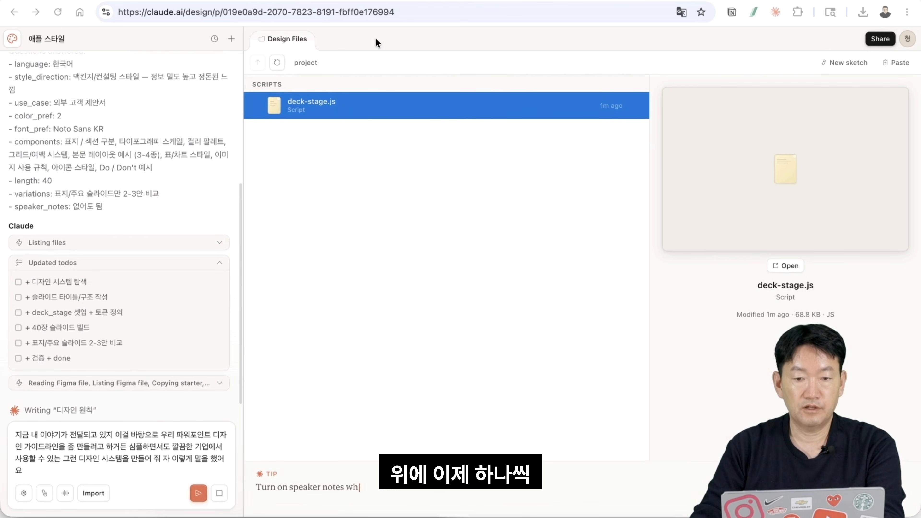
{"action": "scroll", "coordinate": [176, 236], "scroll_direction": "down", "scroll_amount": 1}
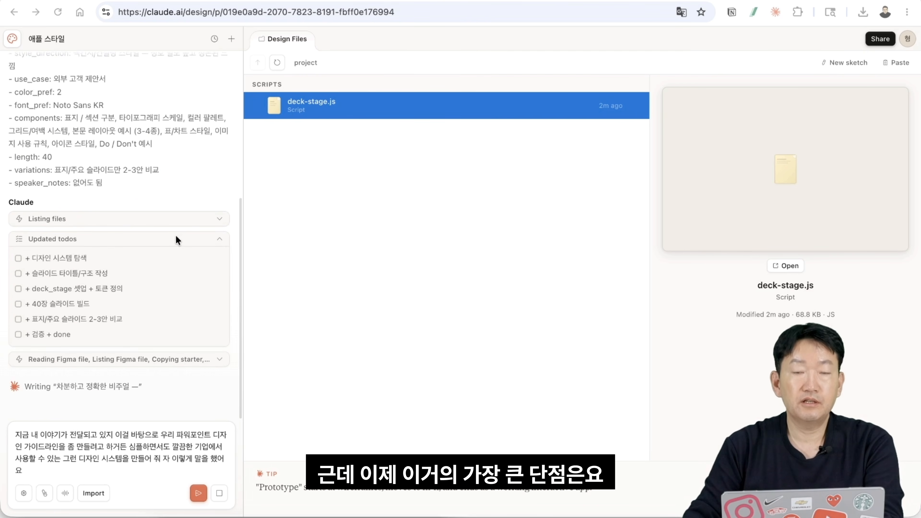
{"action": "scroll", "coordinate": [175, 236], "scroll_direction": "up", "scroll_amount": 7}
Switch to Claude's usage settings and check the weekly limits for all models and Claude Design.
{"action": "left_click", "coordinate": [537, 517]}
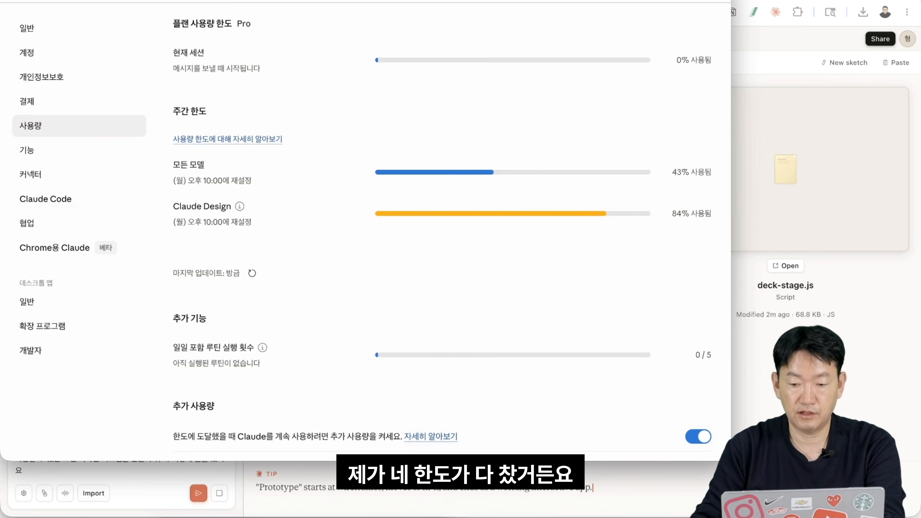
{"action": "left_click_drag", "start_coordinate": [724, 459], "coordinate": [826, 514]}
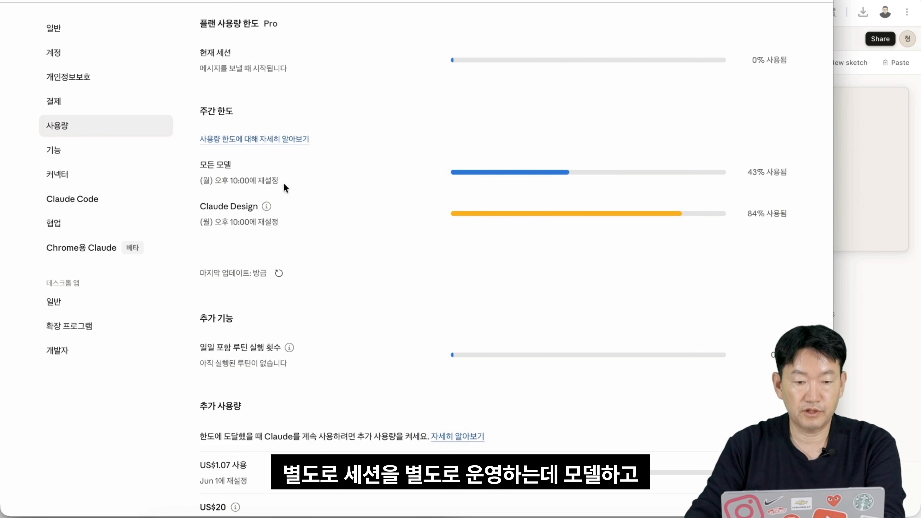
{"action": "left_click_drag", "start_coordinate": [200, 164], "coordinate": [233, 166]}
{"action": "left_click", "coordinate": [227, 206]}
{"action": "left_click_drag", "start_coordinate": [201, 206], "coordinate": [264, 210]}
{"action": "left_click", "coordinate": [348, 210]}
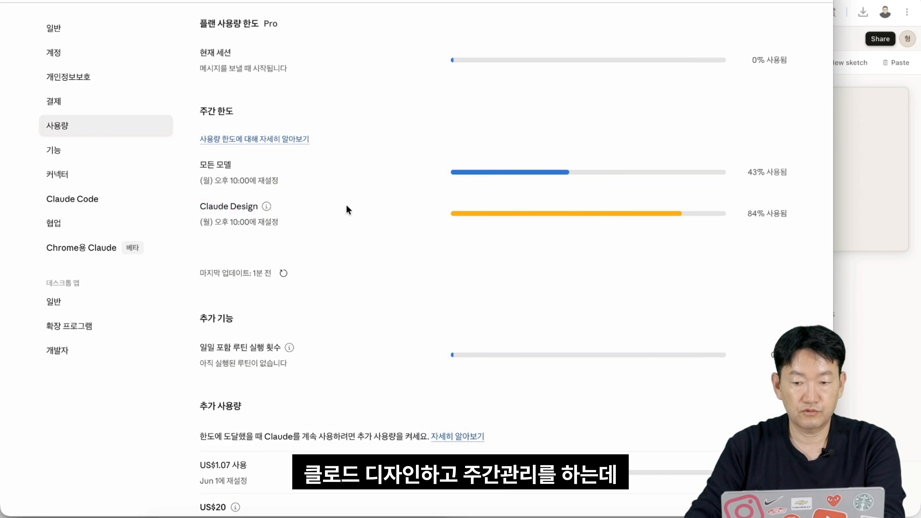
{"action": "scroll", "coordinate": [205, 121], "scroll_direction": "down", "scroll_amount": 2}
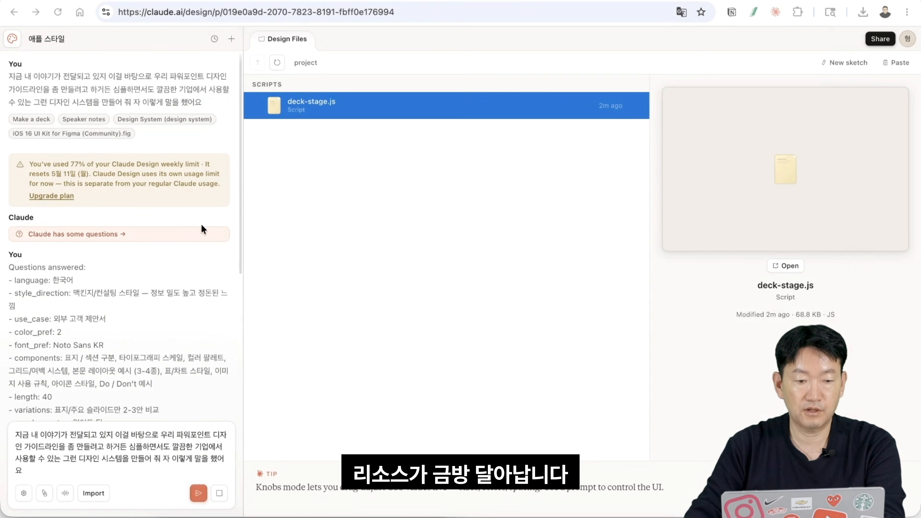
Browse the generated PPT design guideline deck, examining the chapter divider, line chart and three-column layout slides.
{"action": "scroll", "coordinate": [190, 259], "scroll_direction": "down", "scroll_amount": 7}
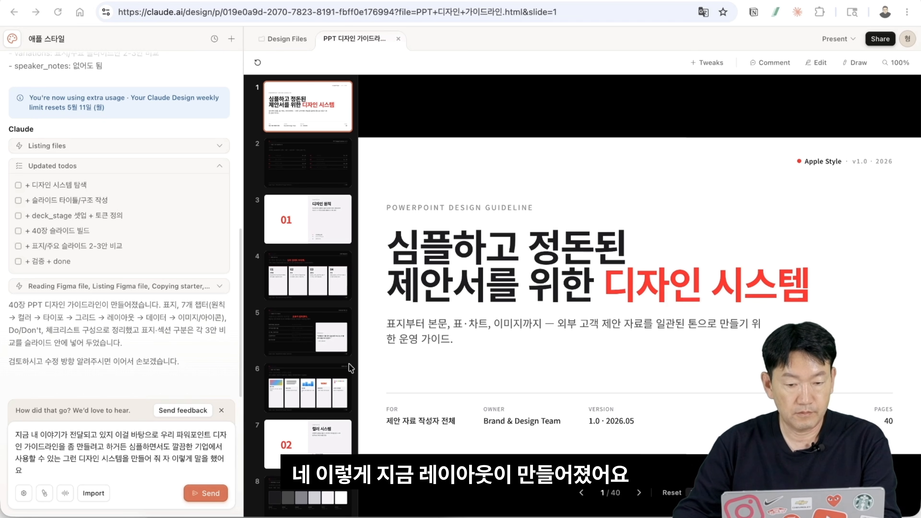
{"action": "scroll", "coordinate": [290, 348], "scroll_direction": "down", "scroll_amount": 10}
{"action": "left_click", "coordinate": [315, 268]}
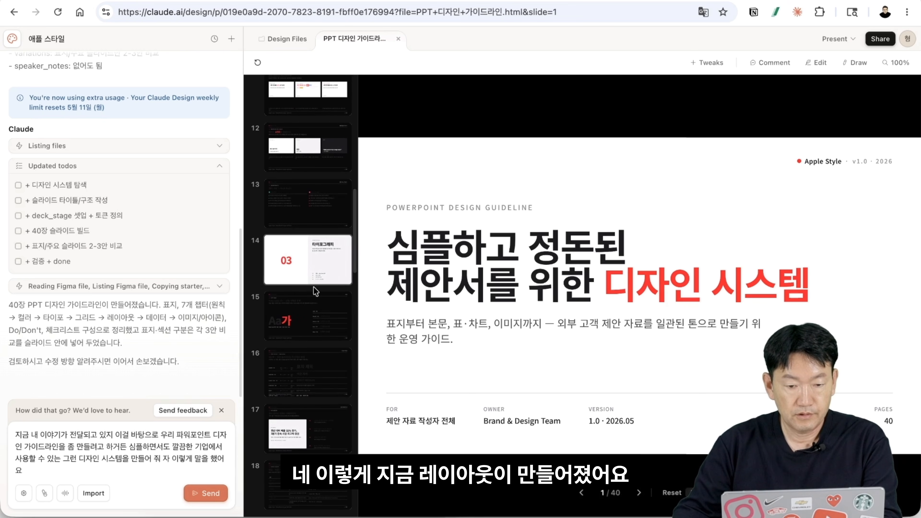
{"action": "left_click", "coordinate": [312, 261]}
{"action": "scroll", "coordinate": [320, 317], "scroll_direction": "down", "scroll_amount": 2}
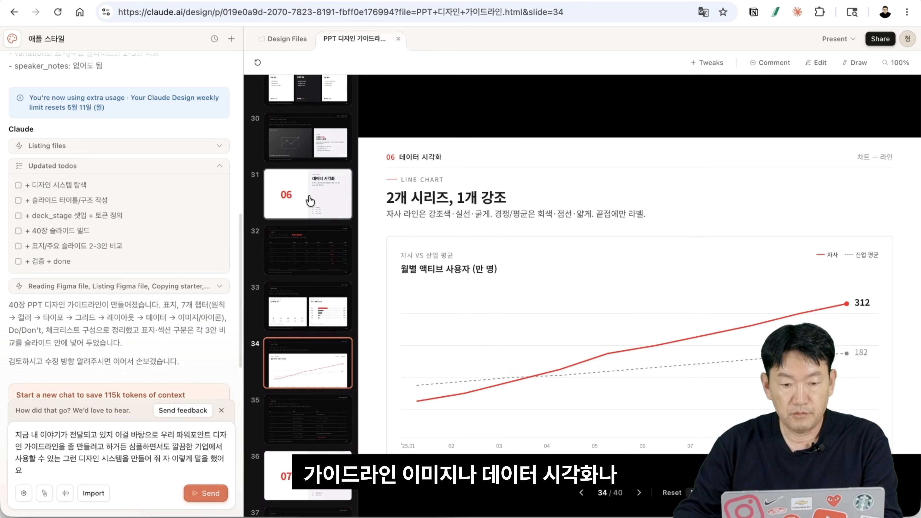
{"action": "left_click", "coordinate": [310, 201]}
{"action": "scroll", "coordinate": [313, 208], "scroll_direction": "up", "scroll_amount": 3}
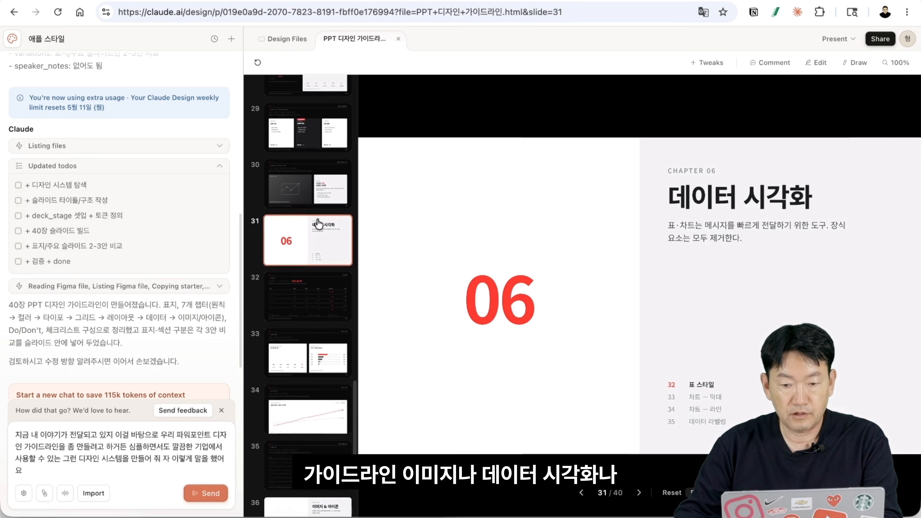
{"action": "left_click", "coordinate": [314, 220]}
{"action": "scroll", "coordinate": [315, 251], "scroll_direction": "down", "scroll_amount": 6}
{"action": "scroll", "coordinate": [314, 251], "scroll_direction": "up", "scroll_amount": 7}
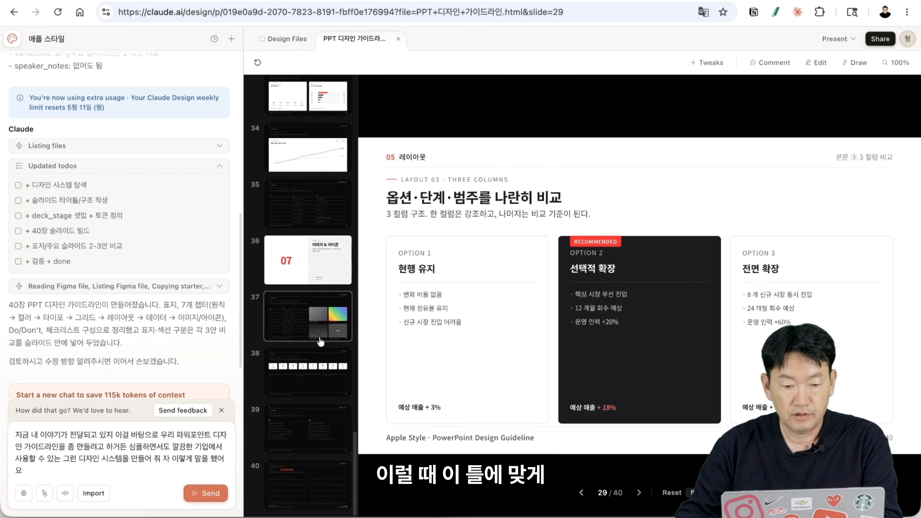
Skim the deck's slide thumbnails and preview PPT 디자인 가이드라인.html among the project's design files.
{"action": "scroll", "coordinate": [325, 226], "scroll_direction": "up", "scroll_amount": 5}
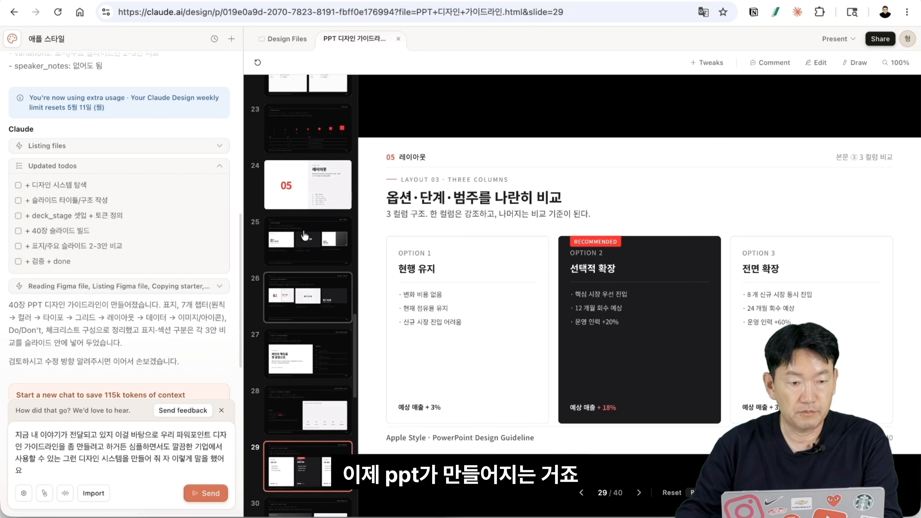
{"action": "scroll", "coordinate": [169, 286], "scroll_direction": "down", "scroll_amount": 3}
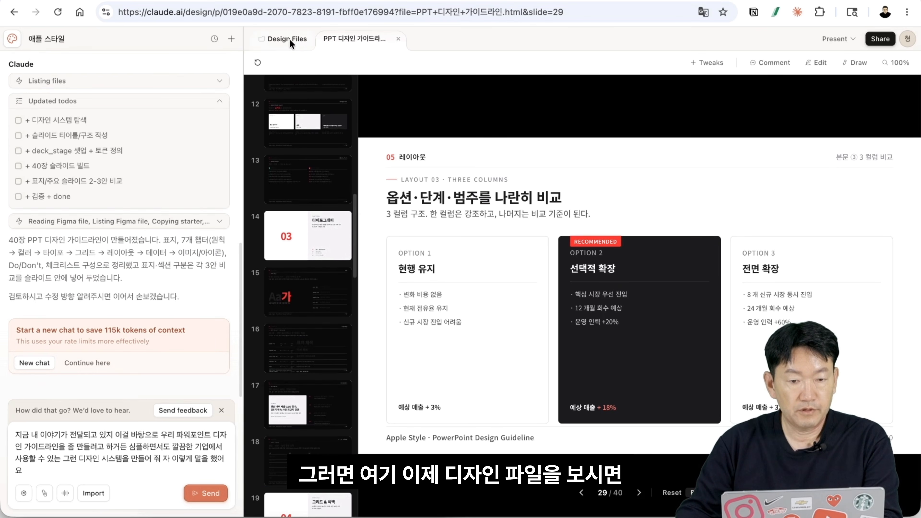
{"action": "left_click", "coordinate": [287, 38]}
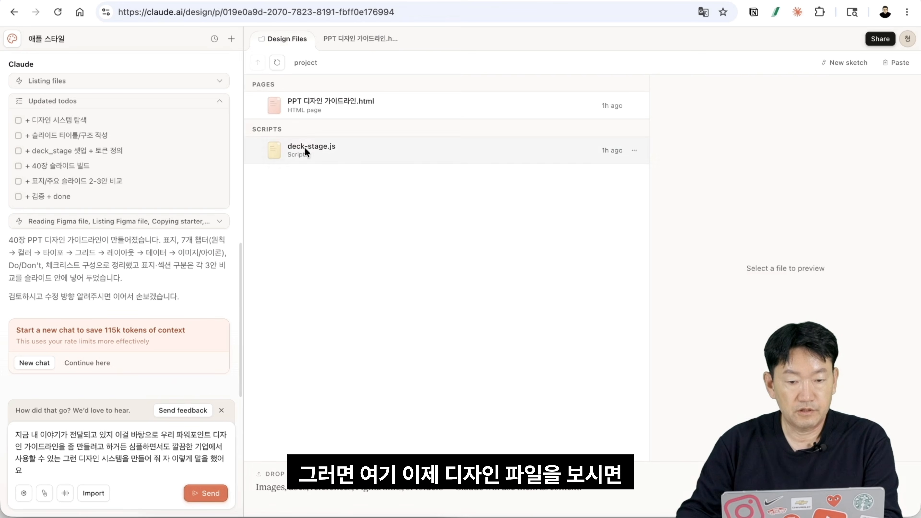
{"action": "left_click", "coordinate": [397, 111]}
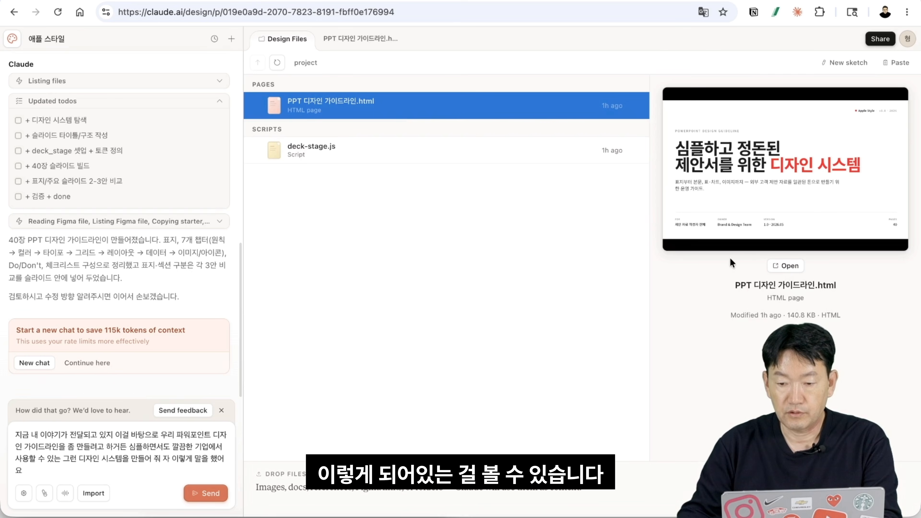
{"action": "left_click", "coordinate": [396, 52]}
{"action": "left_click", "coordinate": [285, 40]}
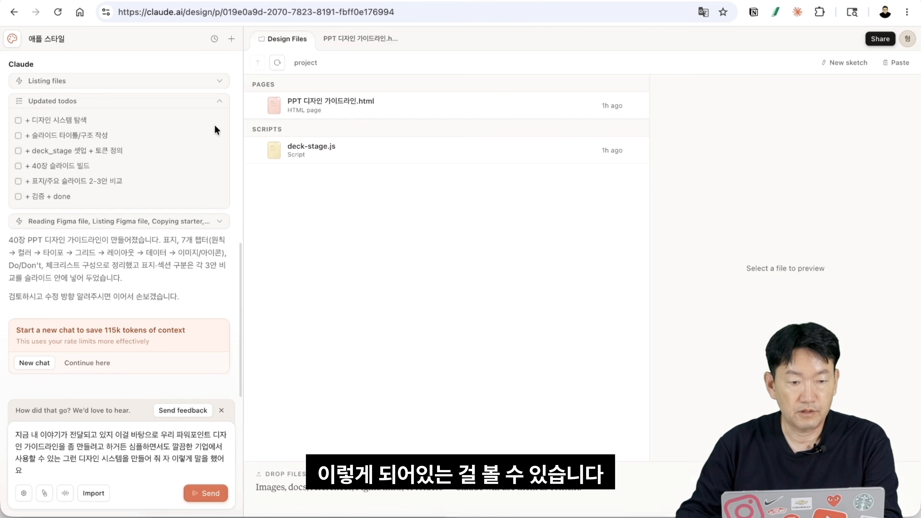
{"action": "scroll", "coordinate": [170, 119], "scroll_direction": "up", "scroll_amount": 3}
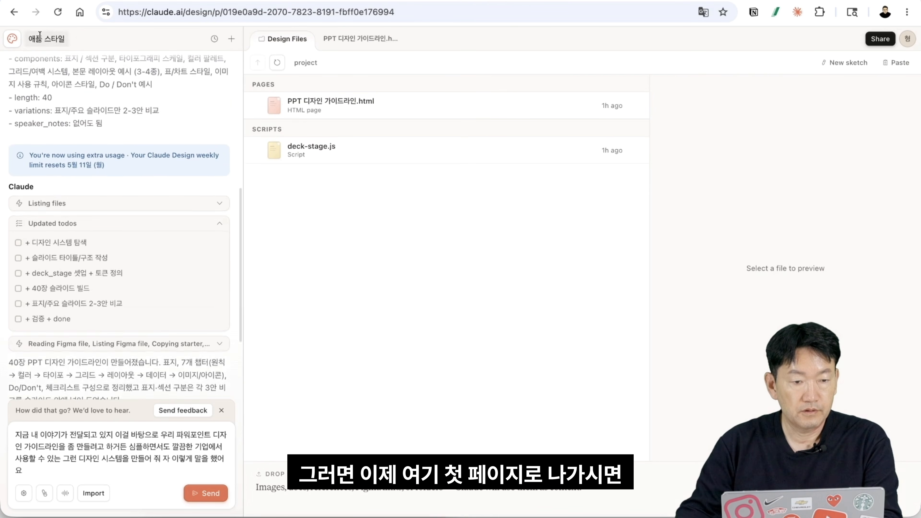
Reopen the 애플 스타일 project from the home page and rename it 애플 스타일 템플릿.
{"action": "left_click", "coordinate": [12, 38]}
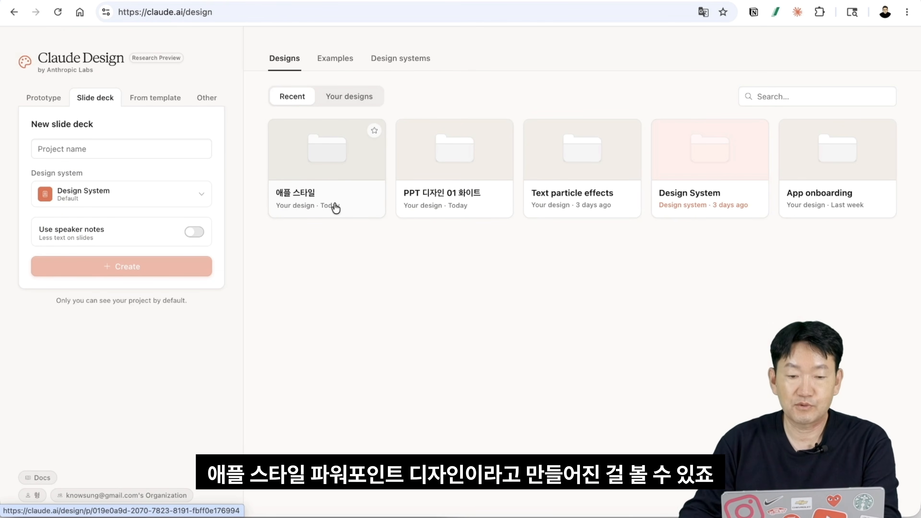
{"action": "left_click", "coordinate": [319, 197]}
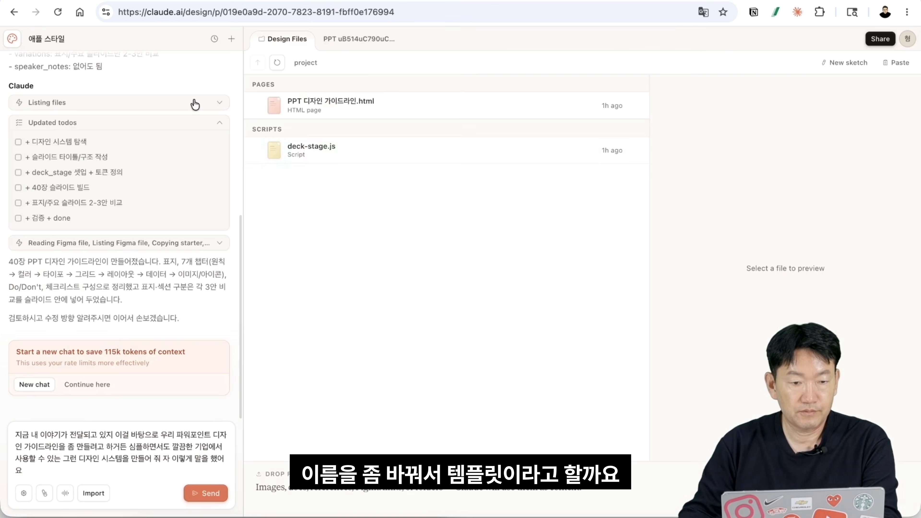
{"action": "left_click", "coordinate": [55, 39]}
{"action": "type", "text": "템플릿"}
{"action": "key", "text": "Return"}
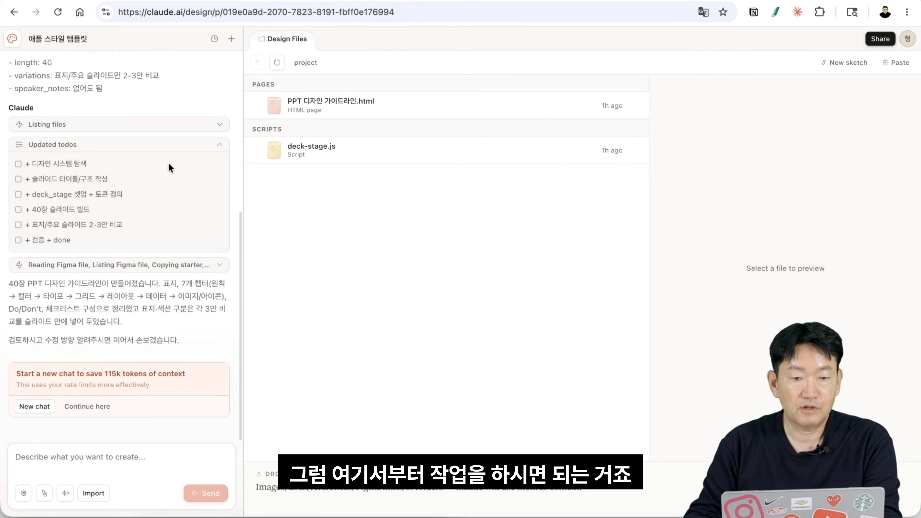
Write the request 아래 내용을 한장의 PPT슬라이드로 만들어줘, followed by """ and the copied slide text on the misunderstanding of "비판적".
{"action": "left_click", "coordinate": [99, 469]}
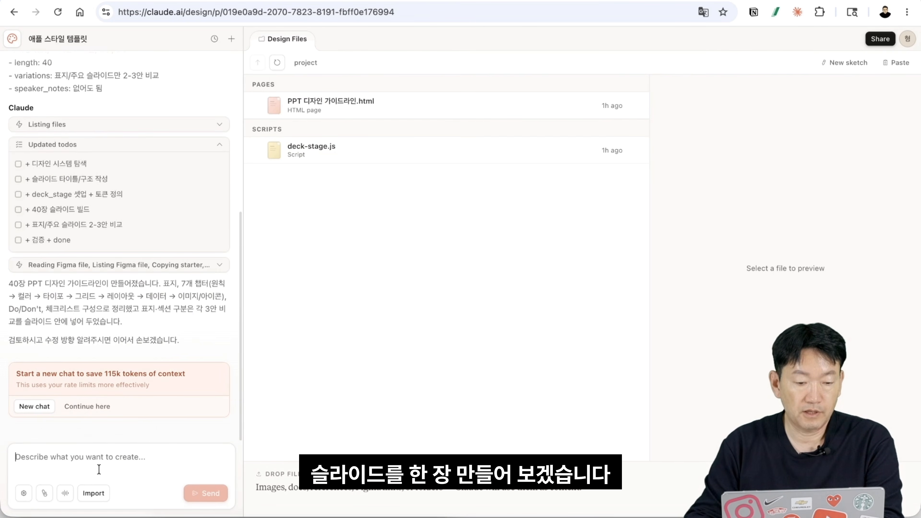
{"action": "type", "text": "아래 내용을 한장의 PPT슬라이드로 만드"}
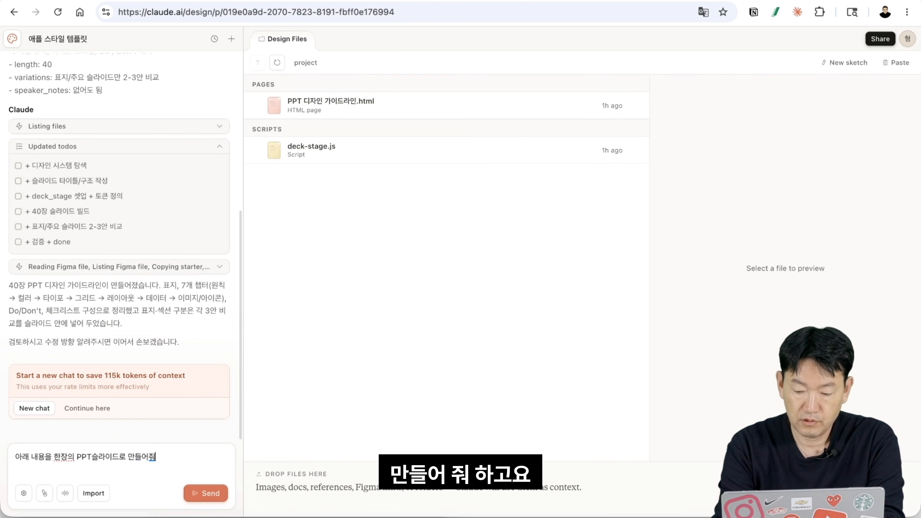
{"action": "type", "text": "어줘 \"\"\""}
{"action": "key", "text": "super+v"}
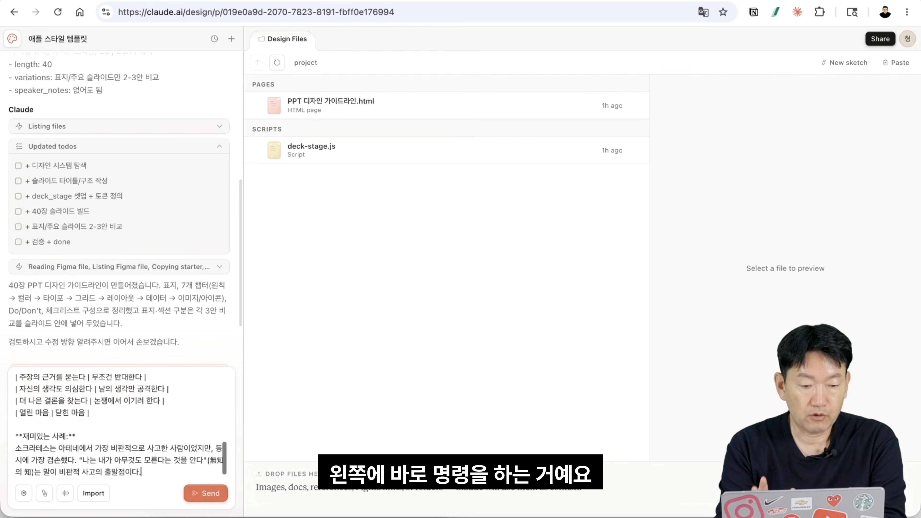
Check the pasted slide content in the prompt from start to end and submit the single-slide request to Claude.
{"action": "scroll", "coordinate": [146, 432], "scroll_direction": "up", "scroll_amount": 10}
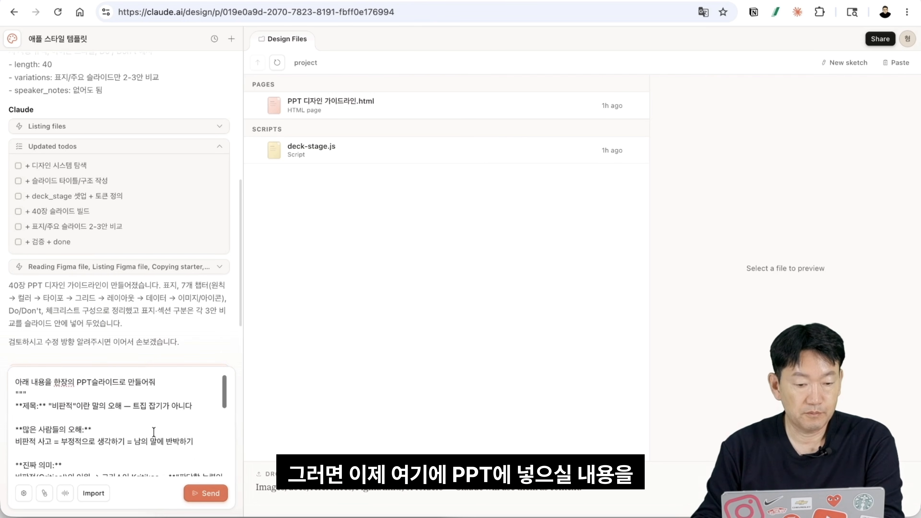
{"action": "scroll", "coordinate": [154, 432], "scroll_direction": "down", "scroll_amount": 2}
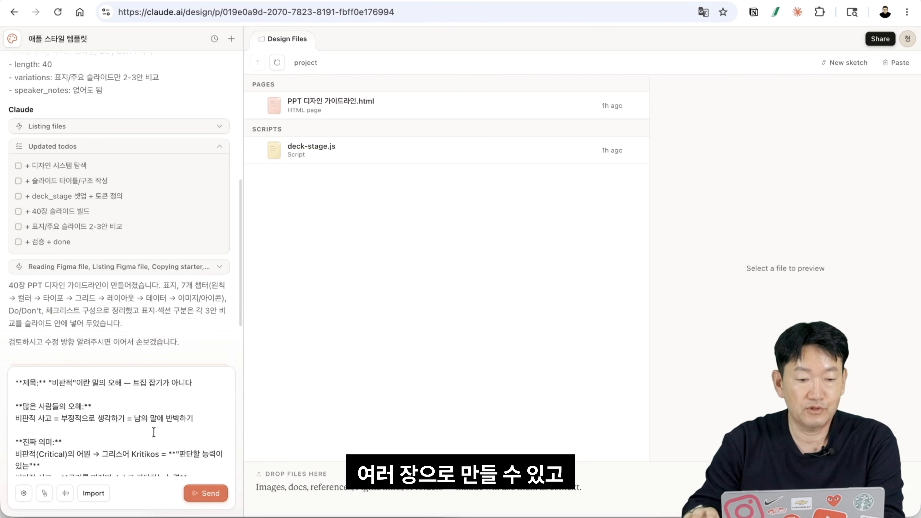
{"action": "scroll", "coordinate": [137, 432], "scroll_direction": "down", "scroll_amount": 10}
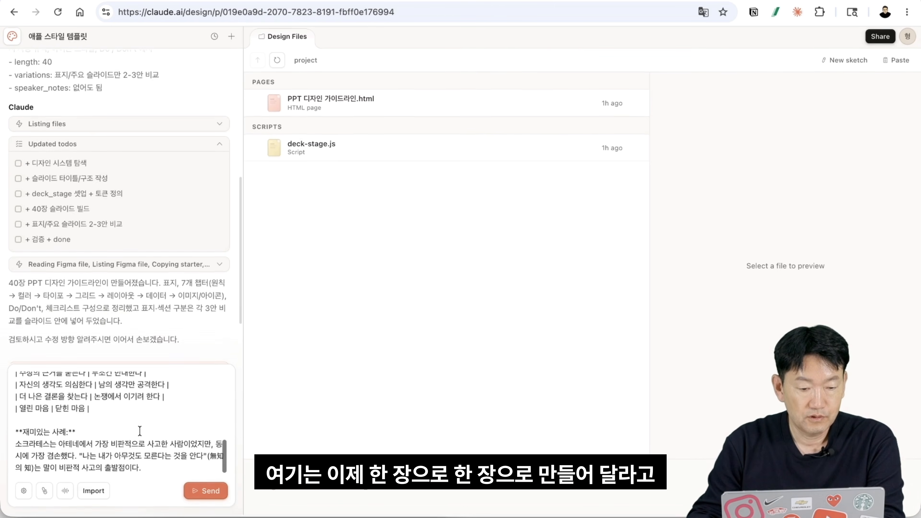
{"action": "scroll", "coordinate": [151, 437], "scroll_direction": "up", "scroll_amount": 3}
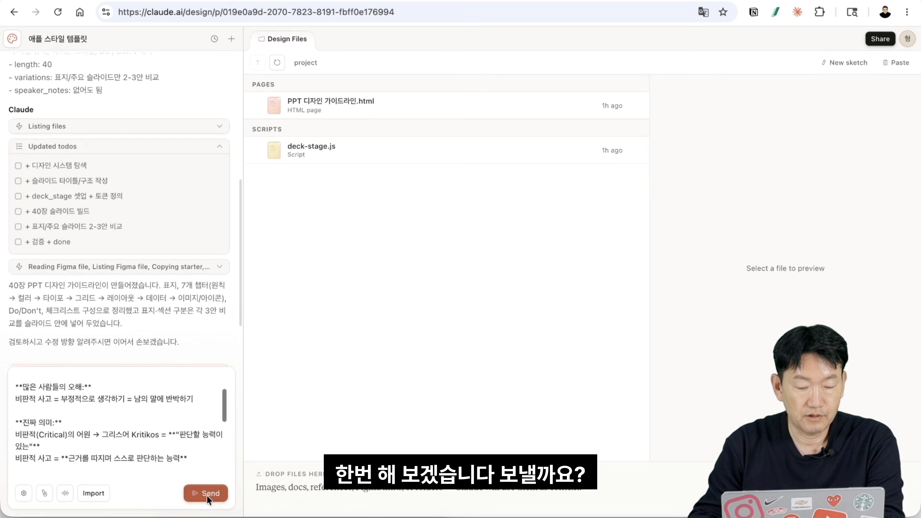
{"action": "left_click", "coordinate": [206, 494]}
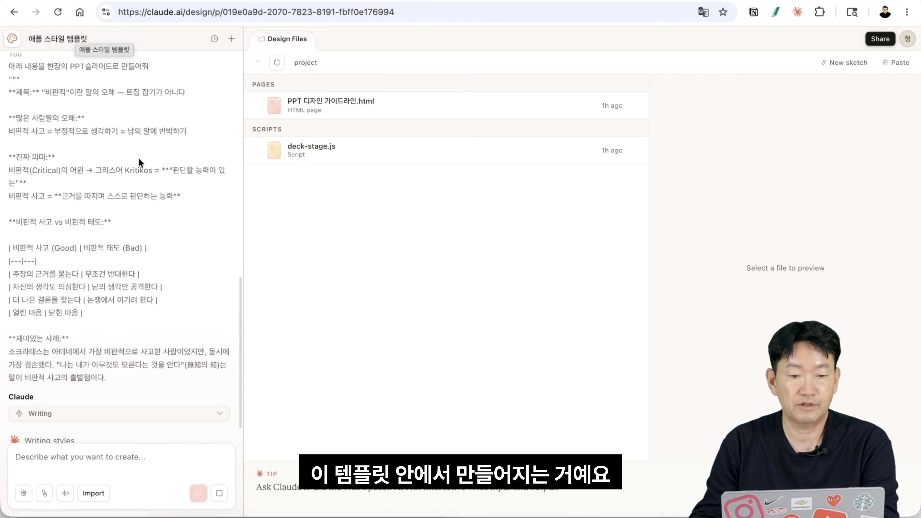
Follow the generation of the 비판적 사고.html slide and export it as a PowerPoint file.
{"action": "scroll", "coordinate": [139, 228], "scroll_direction": "down", "scroll_amount": 2}
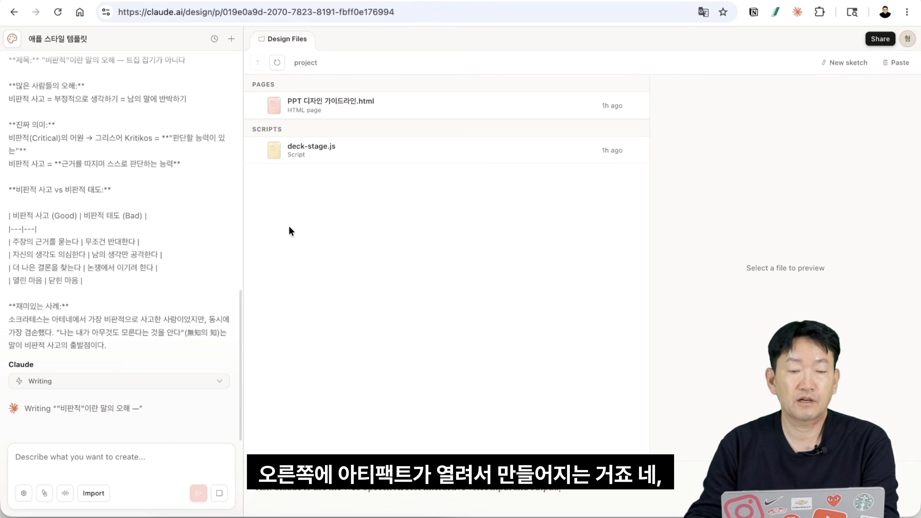
{"action": "left_click", "coordinate": [698, 219]}
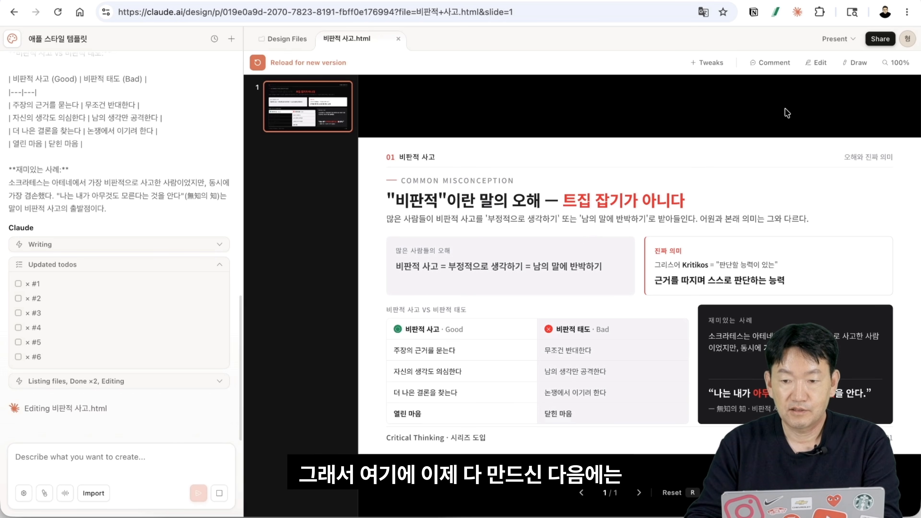
{"action": "left_click", "coordinate": [880, 40]}
{"action": "left_click", "coordinate": [821, 224]}
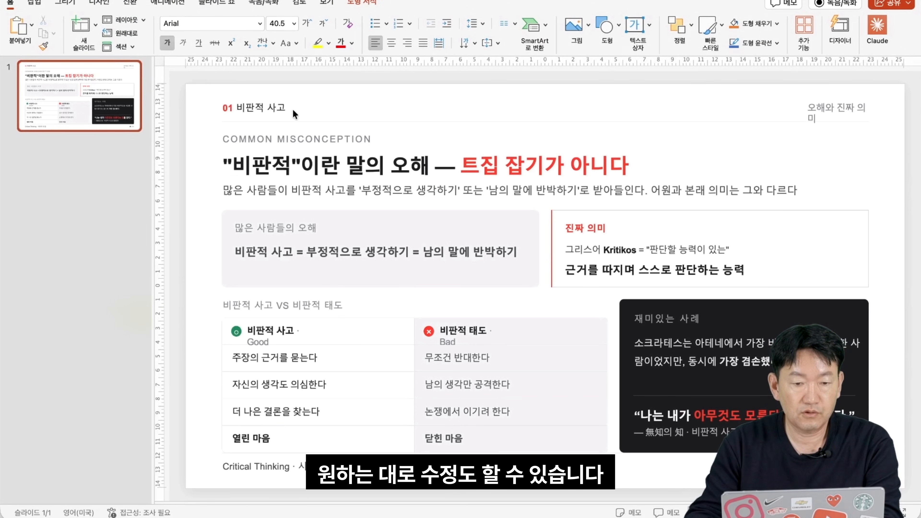
In the exported slide in PowerPoint, append /// to the 01 비판적 사고 header and widen its text box.
{"action": "left_click", "coordinate": [282, 107]}
{"action": "type", "text": "///"}
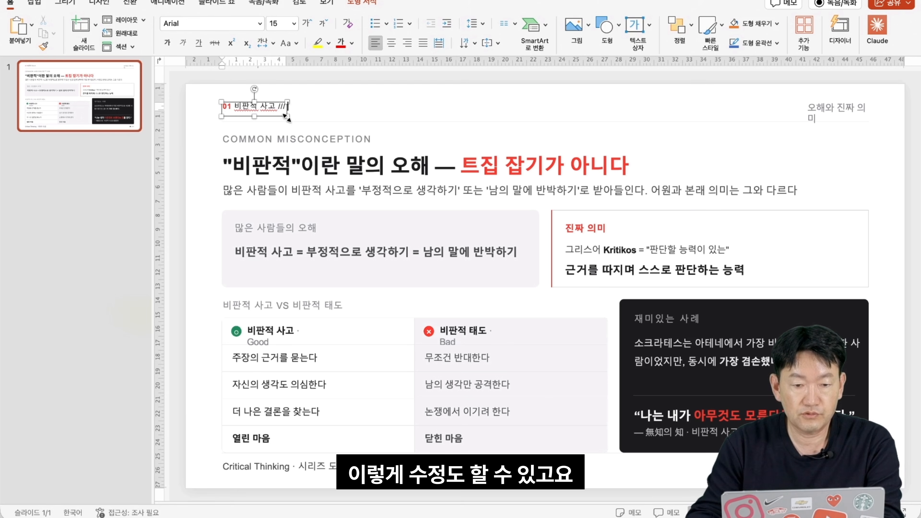
{"action": "left_click_drag", "start_coordinate": [287, 118], "coordinate": [354, 125]}
Check that the slide's title, subtitle, card texts and comparison table heading are individually editable text boxes.
{"action": "left_click", "coordinate": [400, 170]}
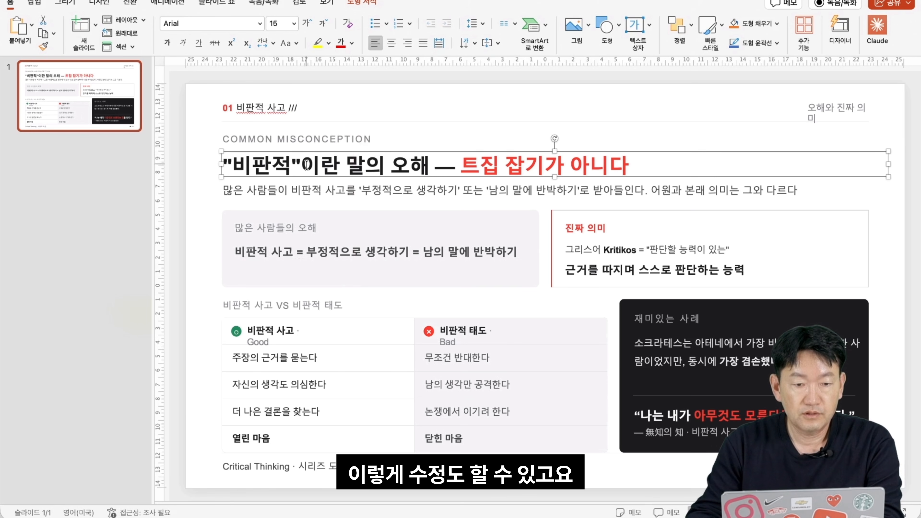
{"action": "left_click", "coordinate": [391, 216]}
{"action": "left_click", "coordinate": [302, 228]}
{"action": "left_click", "coordinate": [278, 190]}
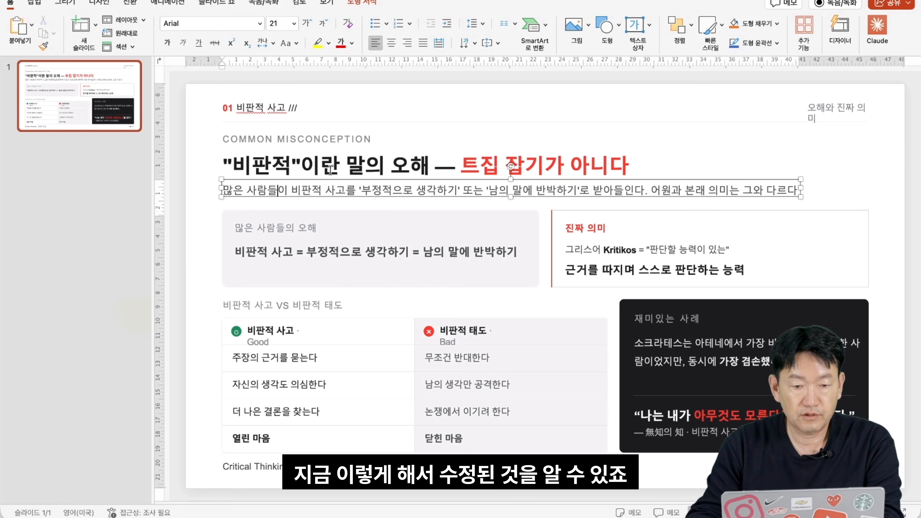
{"action": "left_click", "coordinate": [592, 252]}
{"action": "left_click", "coordinate": [599, 271]}
{"action": "left_click", "coordinate": [195, 223]}
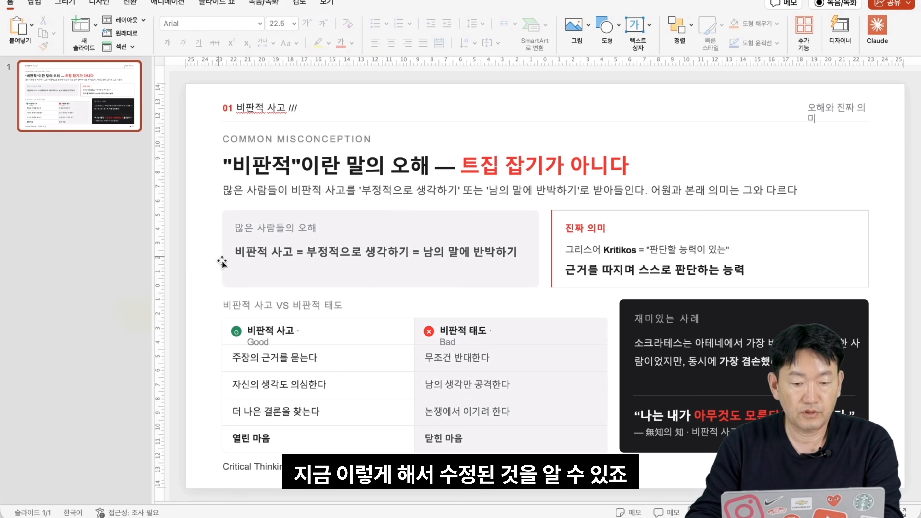
{"action": "left_click", "coordinate": [301, 331]}
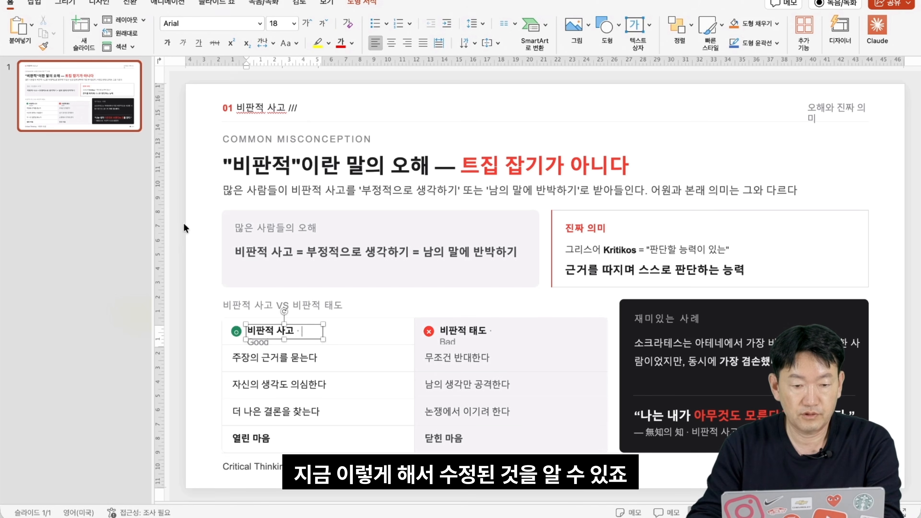
Switch back to Claude Design, preview PPT 디자인 가이드라인.html and 비판적 사고.html, and close the open slide file.
{"action": "key", "text": "super+Tab"}
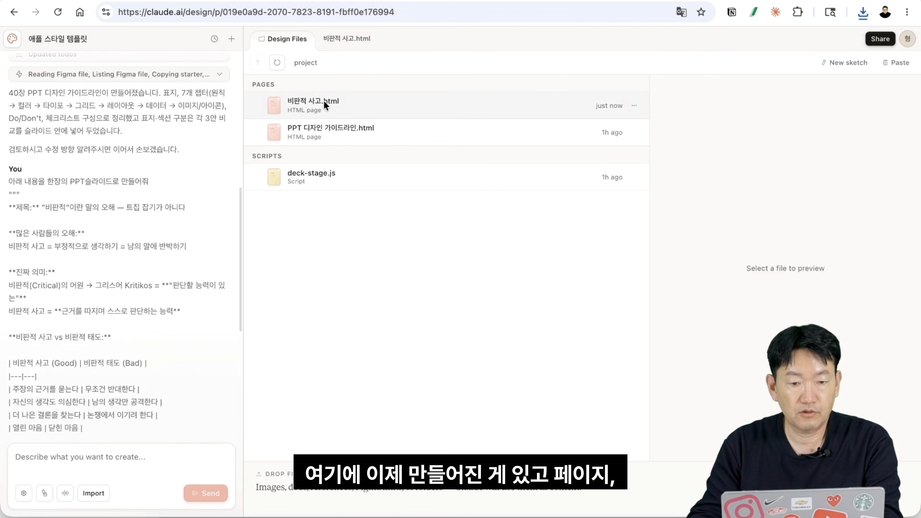
{"action": "left_click", "coordinate": [336, 142]}
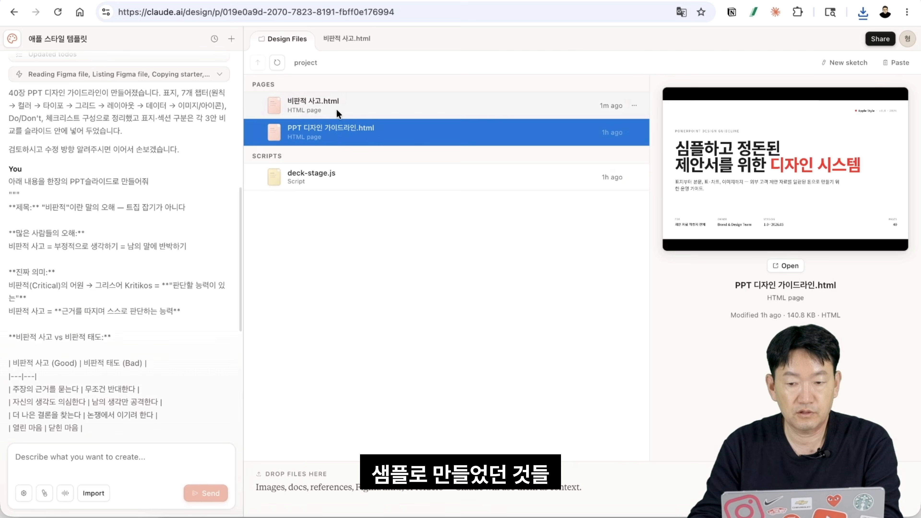
{"action": "left_click", "coordinate": [366, 107]}
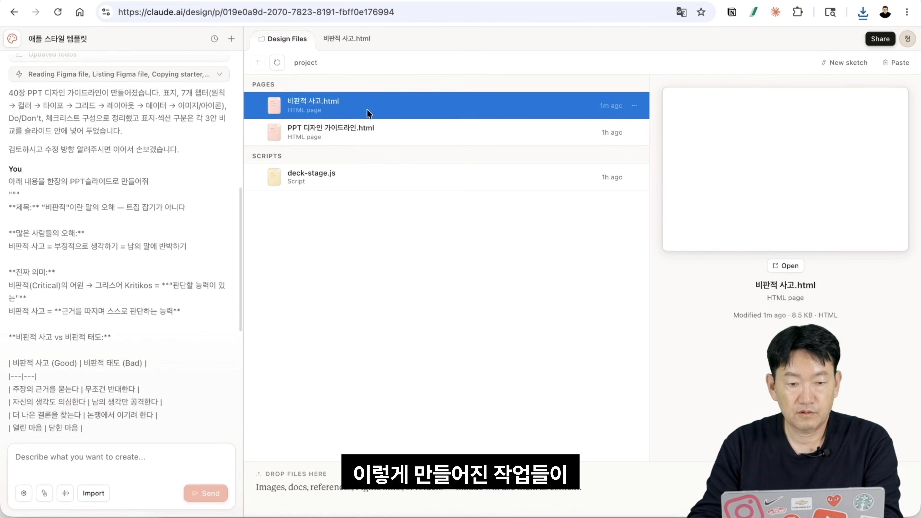
{"action": "left_click", "coordinate": [349, 38]}
{"action": "left_click", "coordinate": [398, 38]}
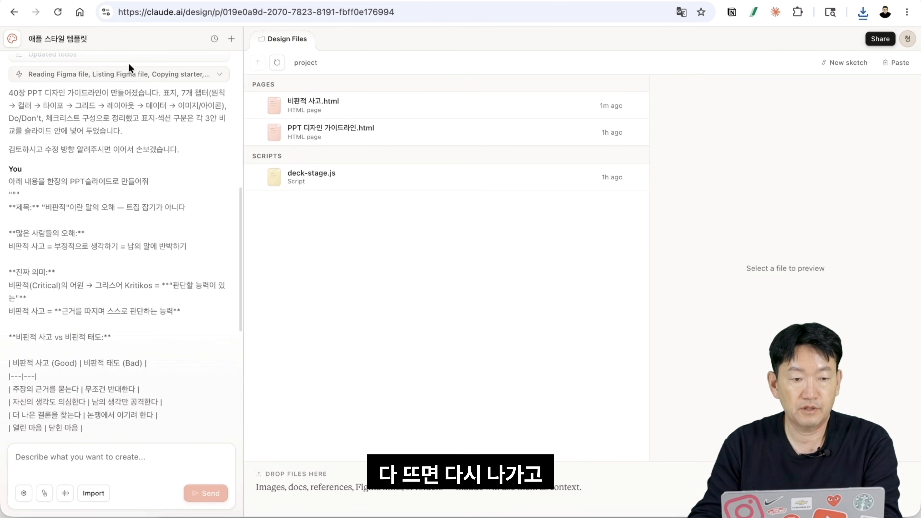
Return to the Claude Design home page and browse the Examples gallery, including the Globe loader, calculator kit and bikesharing signup flow.
{"action": "left_click", "coordinate": [12, 40]}
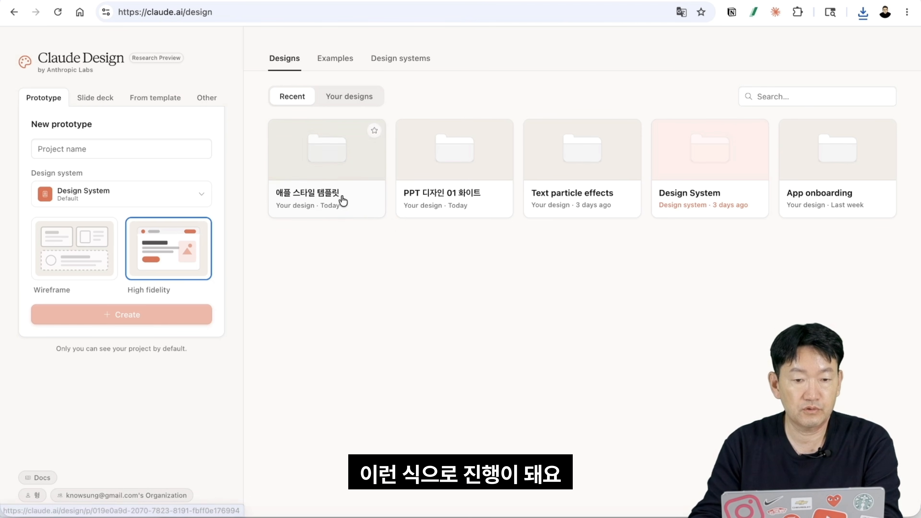
{"action": "left_click", "coordinate": [335, 59]}
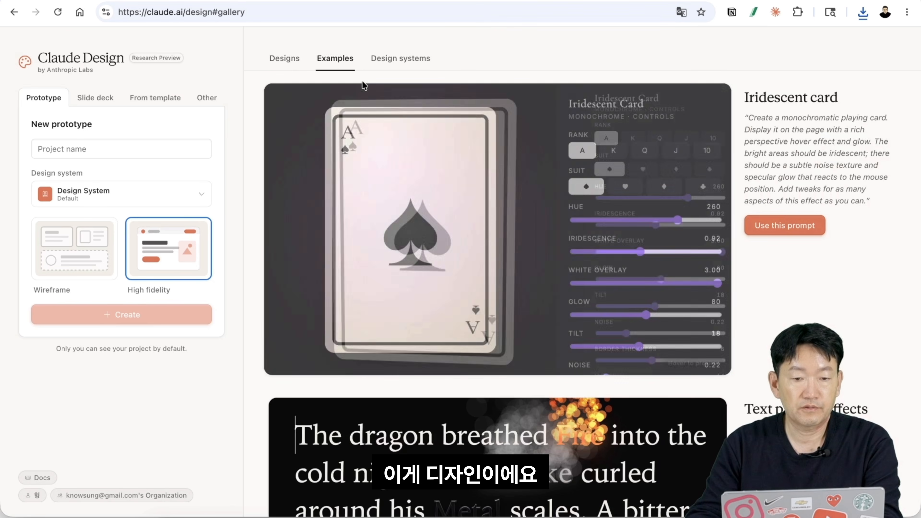
{"action": "scroll", "coordinate": [561, 208], "scroll_direction": "down", "scroll_amount": 15}
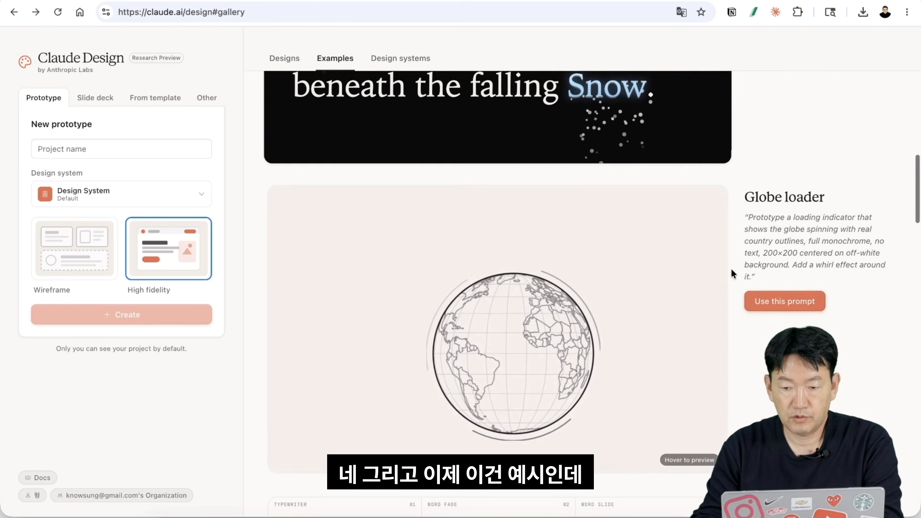
{"action": "scroll", "coordinate": [597, 292], "scroll_direction": "up", "scroll_amount": 5}
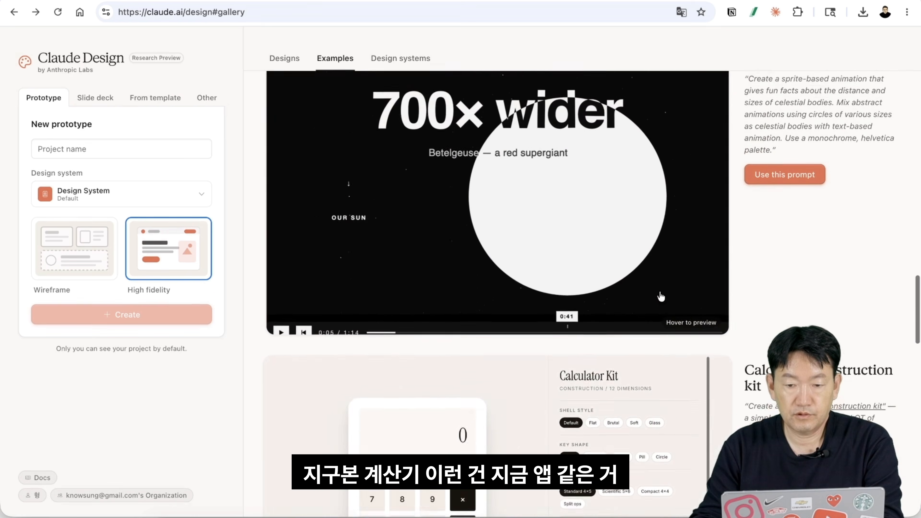
{"action": "scroll", "coordinate": [380, 174], "scroll_direction": "down", "scroll_amount": 10}
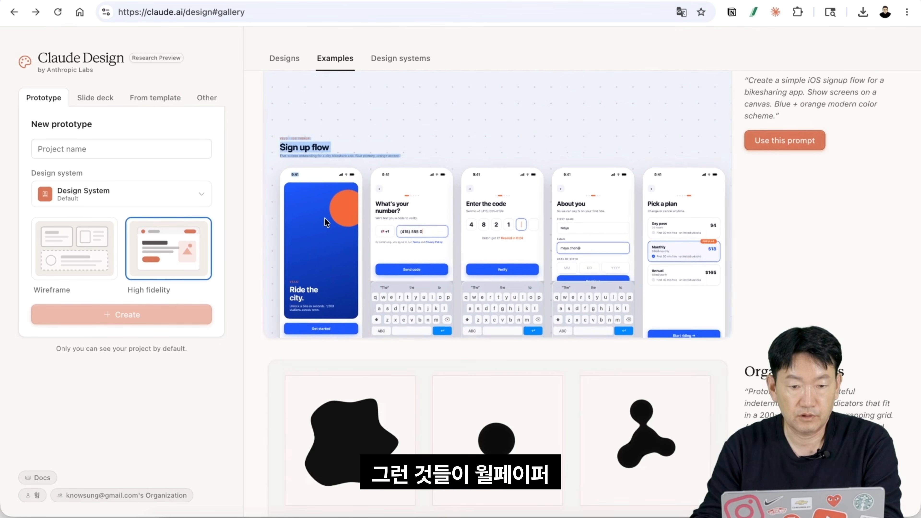
{"action": "scroll", "coordinate": [613, 323], "scroll_direction": "down", "scroll_amount": 10}
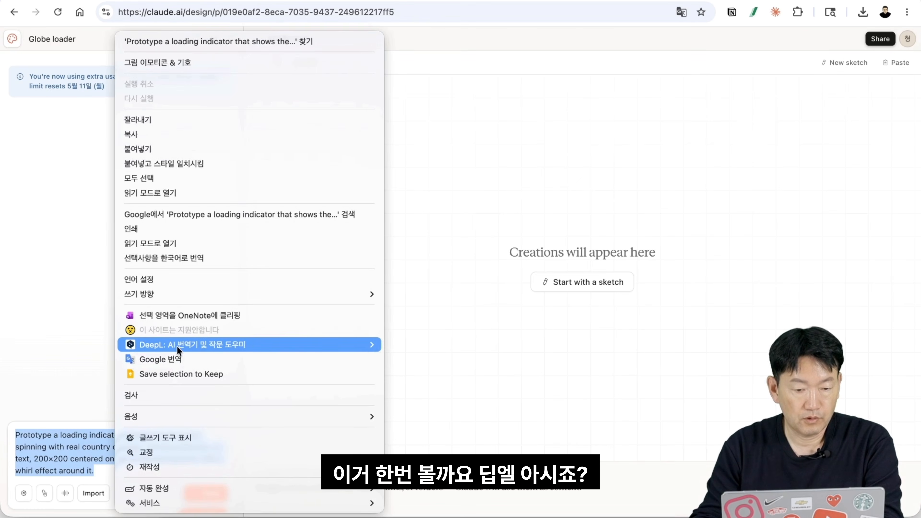
Translate the selected Globe loader prompt with DeepL and reword it for a full-color spinning Earth exposing only Korea with the text 'Korea'.
{"action": "mouse_move", "coordinate": [178, 348]}
{"action": "left_click", "coordinate": [421, 345]}
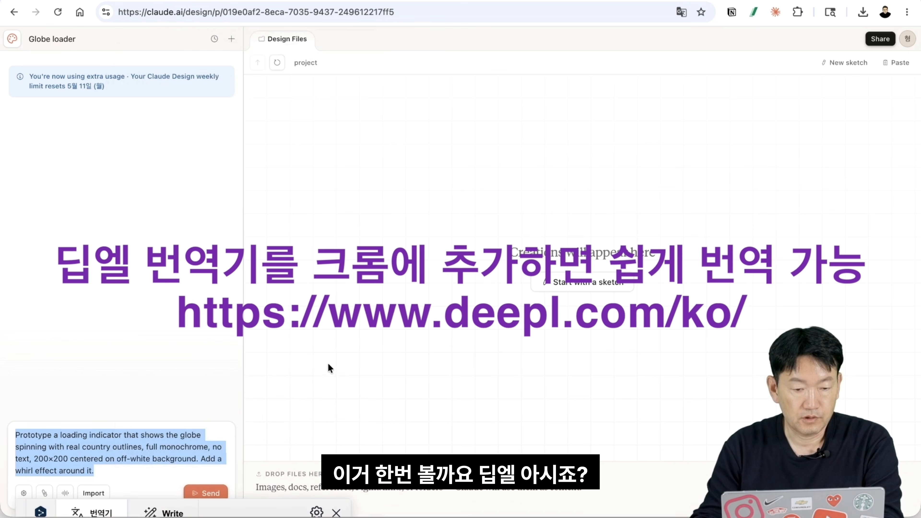
{"action": "left_click_drag", "start_coordinate": [21, 507], "coordinate": [256, 352]}
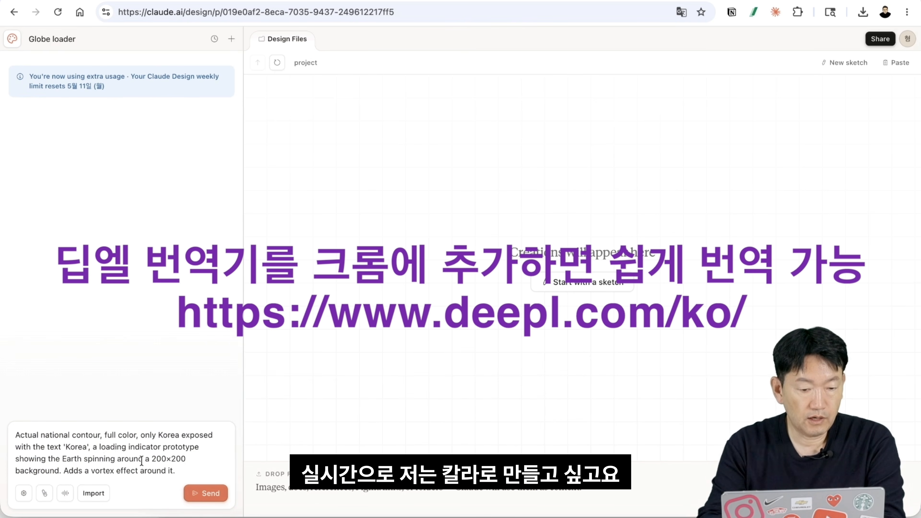
Replace the quoted word Korea with 한국 in the prompt, submit it, and review the generated loader and its chat response.
{"action": "double_click", "coordinate": [77, 447]}
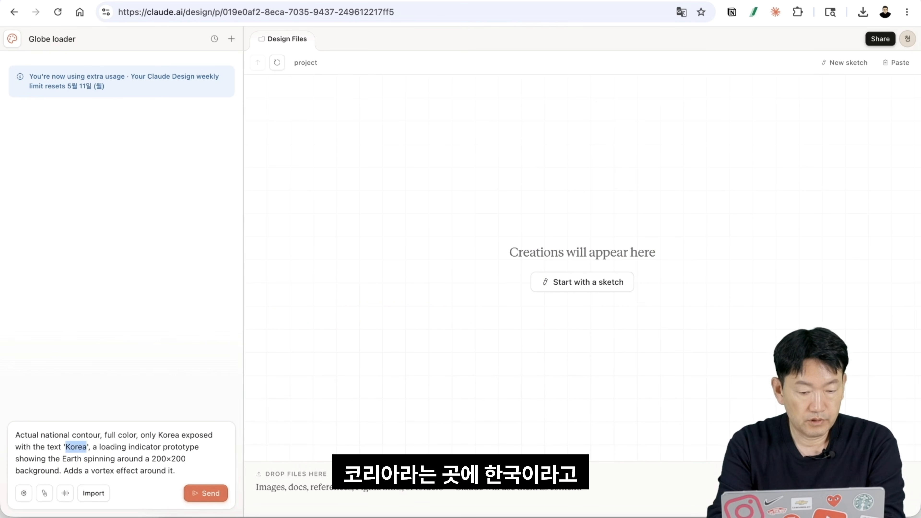
{"action": "type", "text": "한국"}
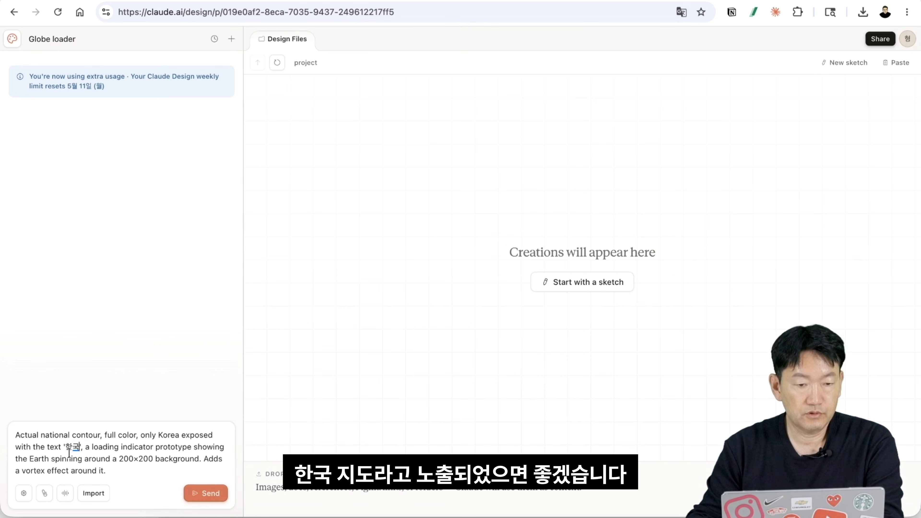
{"action": "left_click", "coordinate": [204, 489]}
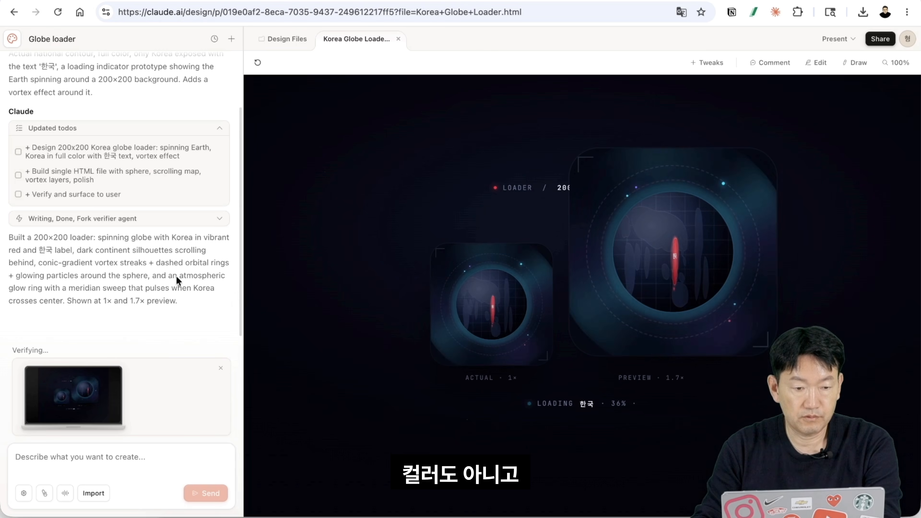
{"action": "scroll", "coordinate": [170, 286], "scroll_direction": "up", "scroll_amount": 3}
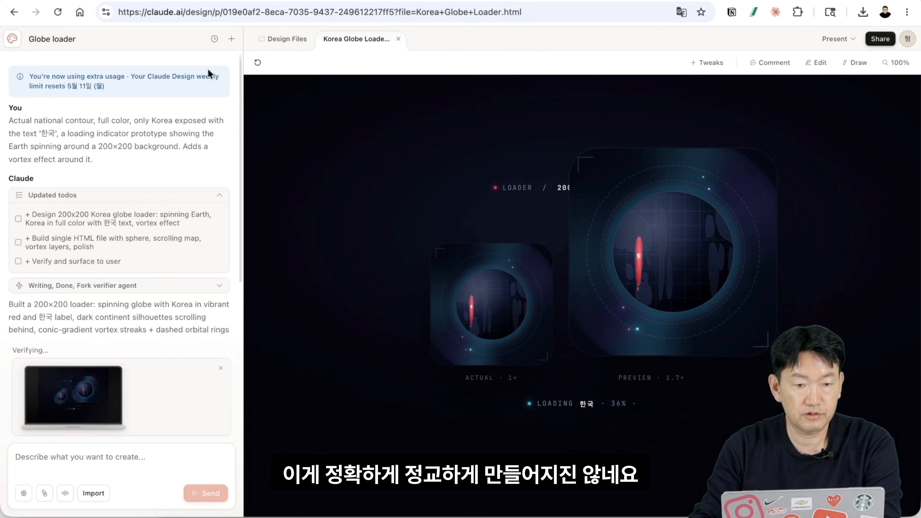
Return to the Claude Design home page, compare recent and own designs, and look into the Design System project before coming back.
{"action": "left_click", "coordinate": [16, 40]}
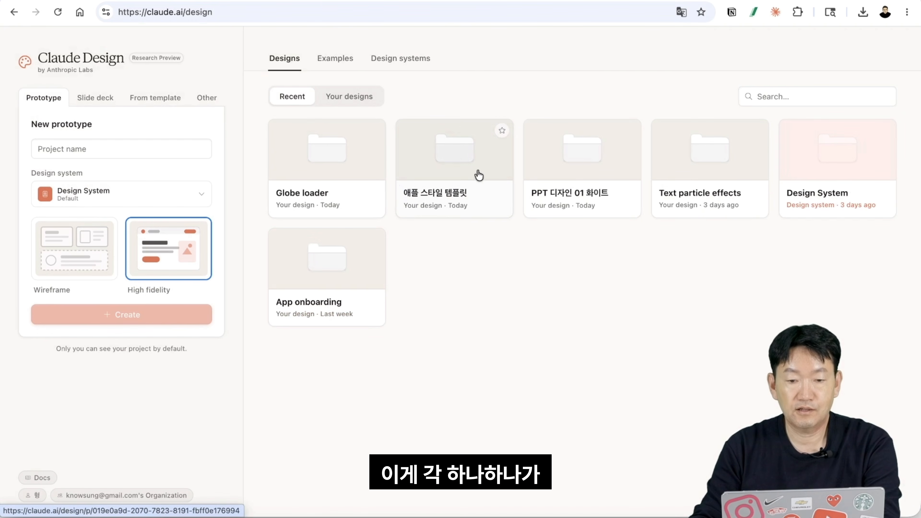
{"action": "left_click", "coordinate": [346, 98]}
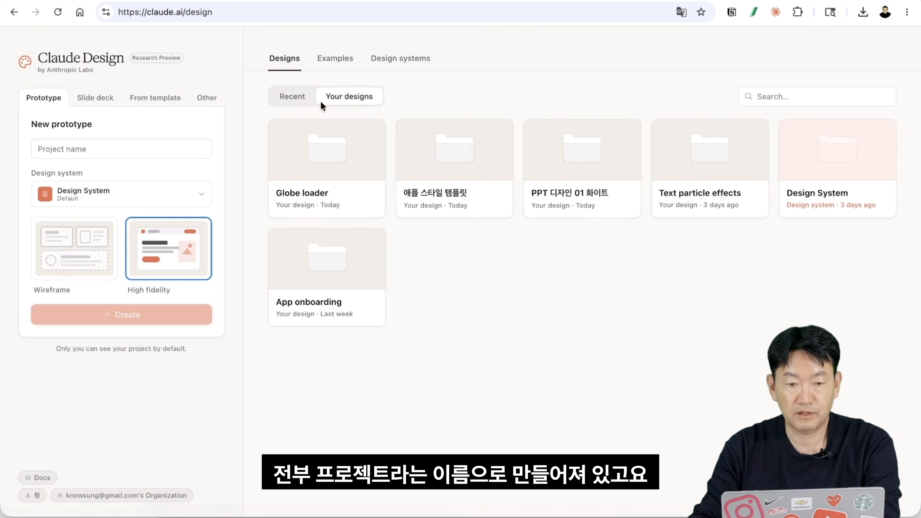
{"action": "left_click", "coordinate": [285, 99]}
{"action": "left_click", "coordinate": [843, 201]}
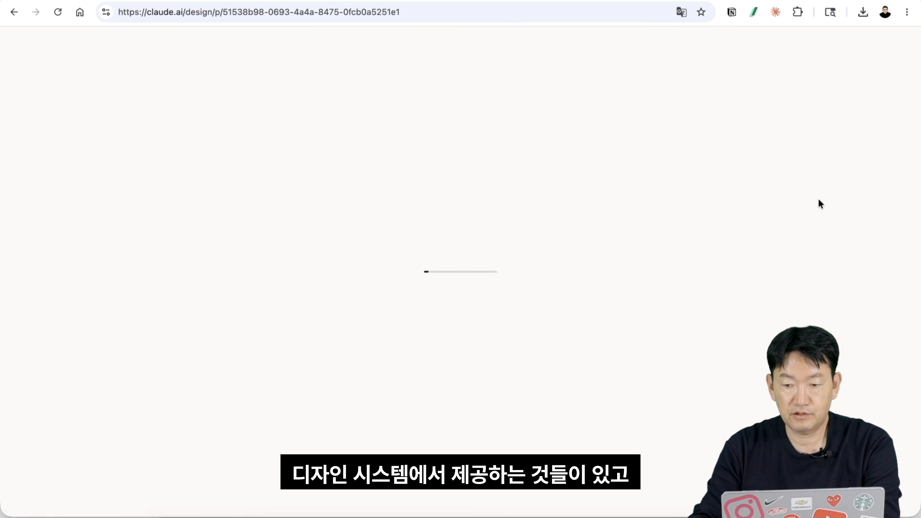
{"action": "scroll", "coordinate": [120, 144], "scroll_direction": "up", "scroll_amount": 8}
{"action": "left_click", "coordinate": [13, 12]}
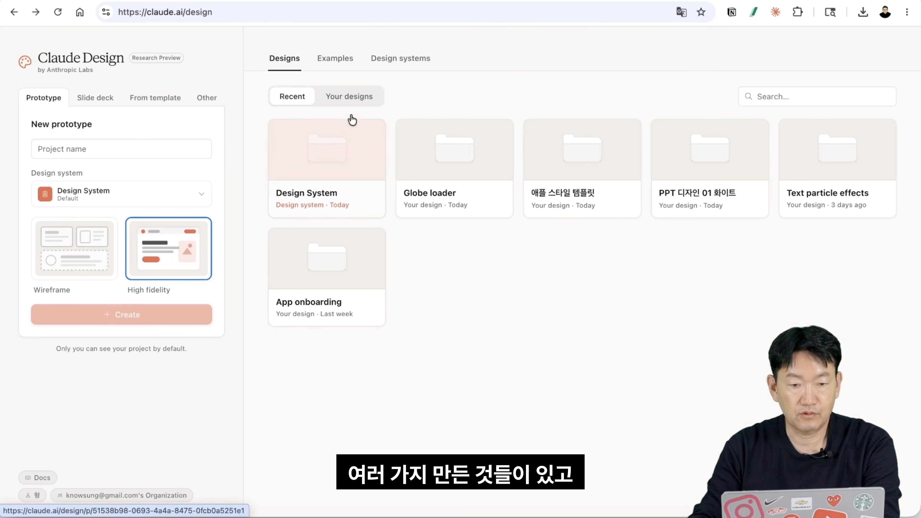
Look through the new-project options for slide deck, template and other project types.
{"action": "left_click", "coordinate": [98, 98]}
{"action": "left_click", "coordinate": [155, 100]}
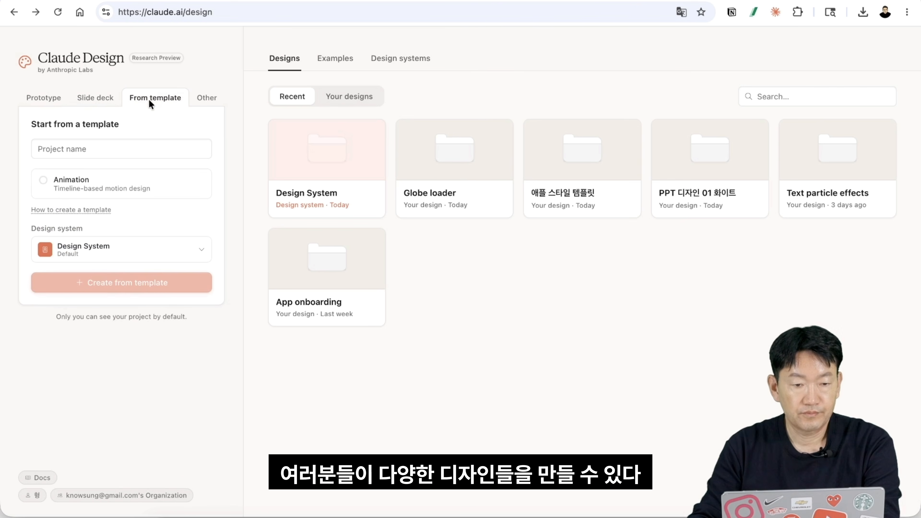
{"action": "left_click", "coordinate": [201, 101]}
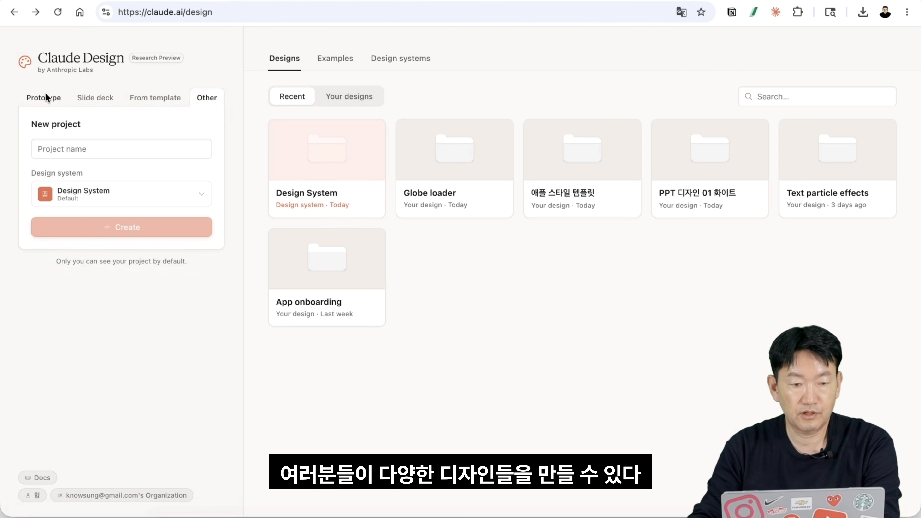
{"action": "left_click", "coordinate": [99, 100]}
Open deck-stage.js in the 애플 스타일 템플릿 project and examine how its code defines the deck's behavior and styling.
{"action": "left_click", "coordinate": [554, 179]}
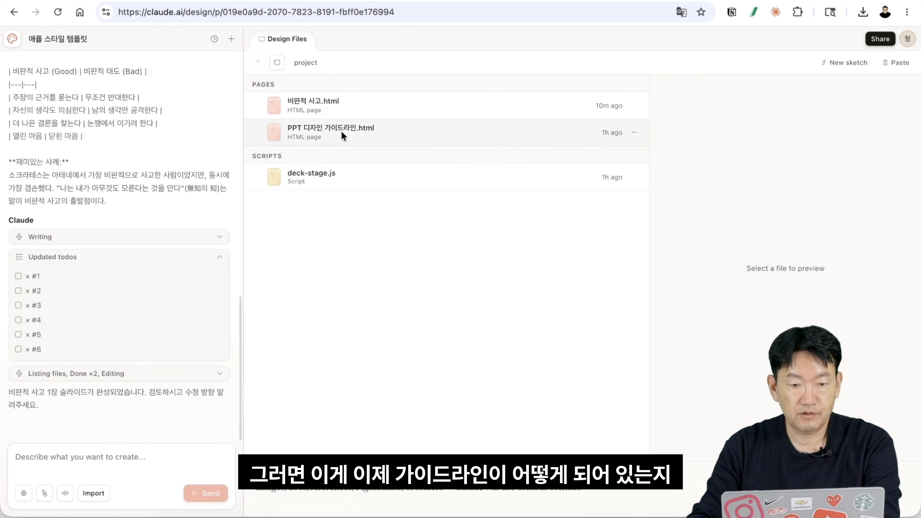
{"action": "left_click", "coordinate": [325, 173]}
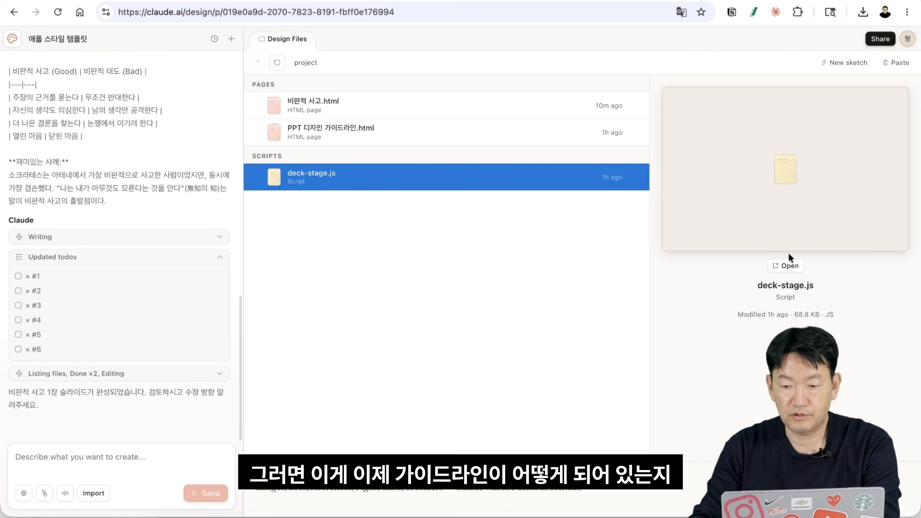
{"action": "left_click", "coordinate": [784, 266]}
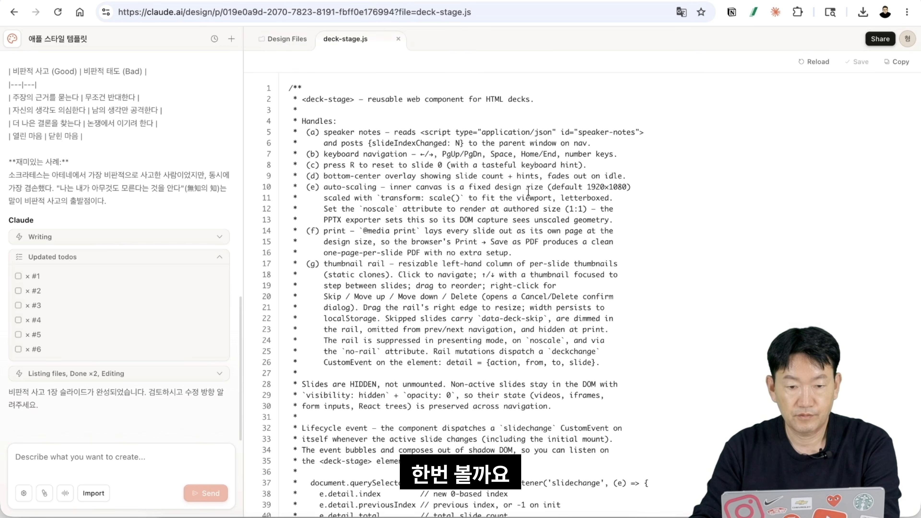
{"action": "scroll", "coordinate": [529, 190], "scroll_direction": "down", "scroll_amount": 9}
{"action": "scroll", "coordinate": [528, 190], "scroll_direction": "down", "scroll_amount": 20}
{"action": "scroll", "coordinate": [529, 190], "scroll_direction": "down", "scroll_amount": 20}
{"action": "scroll", "coordinate": [529, 191], "scroll_direction": "down", "scroll_amount": 20}
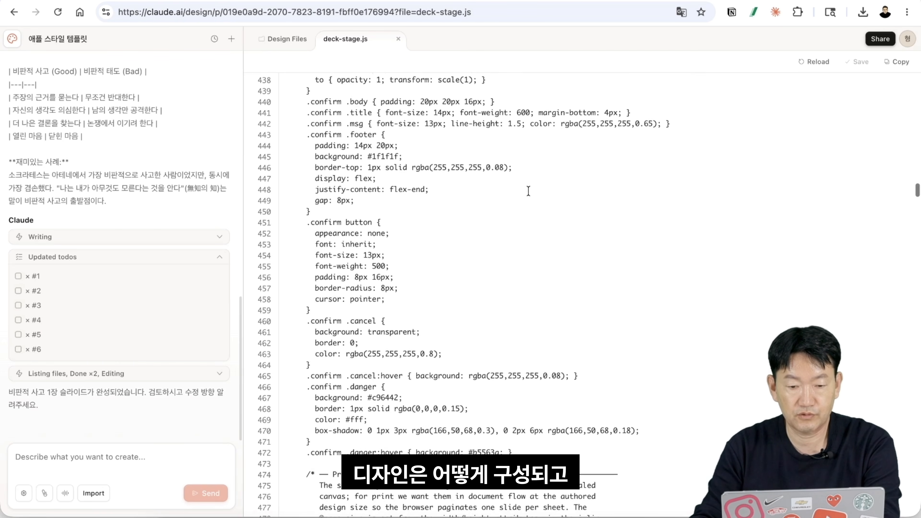
{"action": "scroll", "coordinate": [529, 191], "scroll_direction": "down", "scroll_amount": 3}
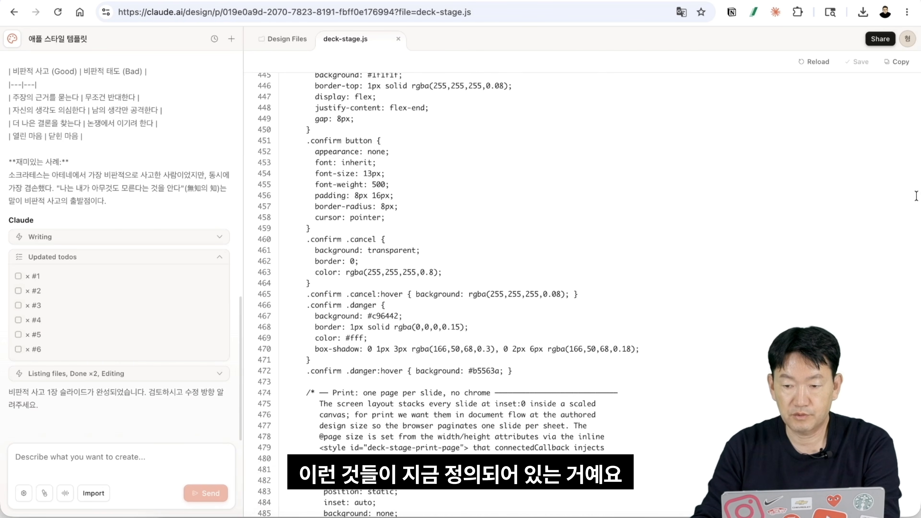
{"action": "scroll", "coordinate": [914, 196], "scroll_direction": "down", "scroll_amount": 20}
{"action": "left_click_drag", "start_coordinate": [920, 465], "coordinate": [909, 48]}
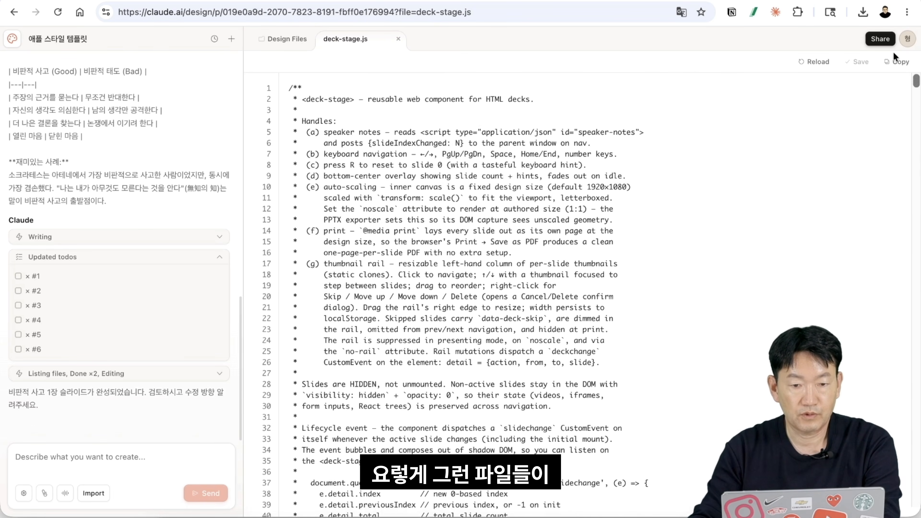
Open PPT 디자인 가이드라인.html from the project's design files and skim its slide thumbnails.
{"action": "left_click", "coordinate": [288, 39]}
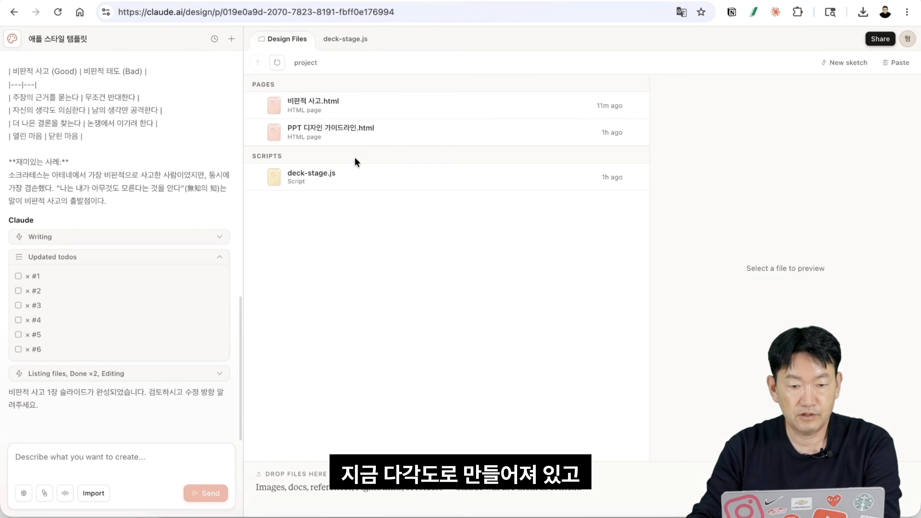
{"action": "left_click", "coordinate": [336, 134]}
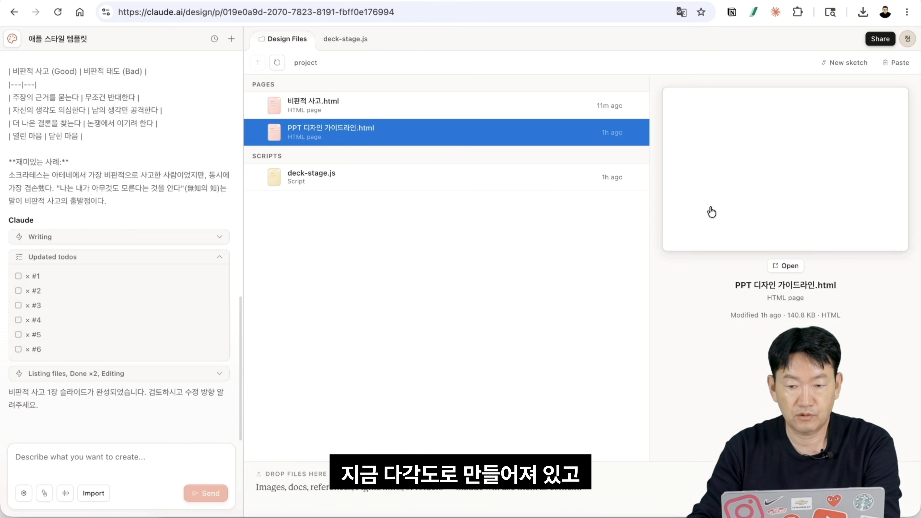
{"action": "left_click", "coordinate": [790, 267]}
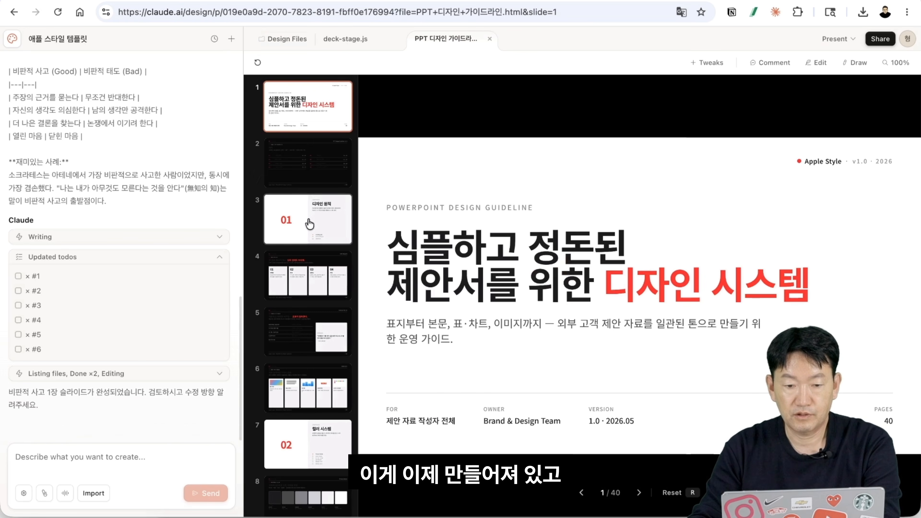
{"action": "scroll", "coordinate": [310, 222], "scroll_direction": "down", "scroll_amount": 3}
{"action": "scroll", "coordinate": [314, 174], "scroll_direction": "up", "scroll_amount": 3}
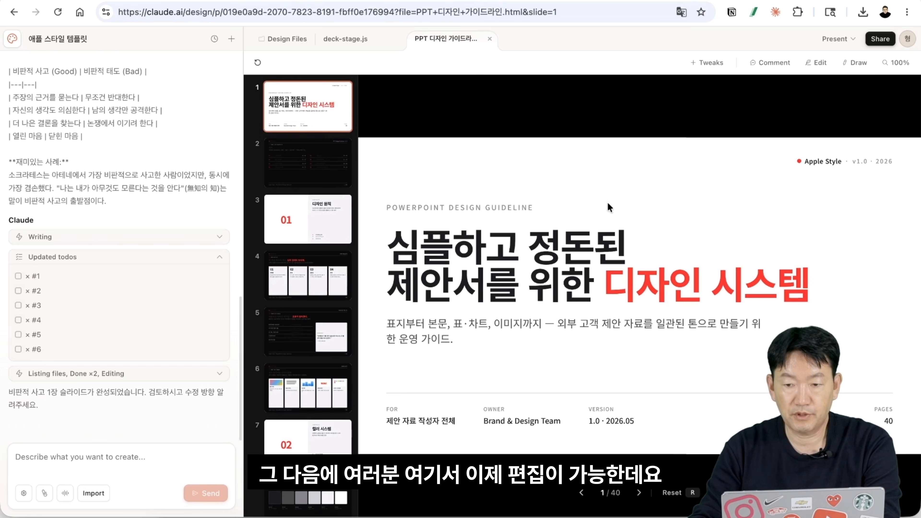
Turn on Edit mode and inspect the style properties of text and background elements on slides 1 and 3.
{"action": "left_click", "coordinate": [817, 62]}
{"action": "left_click", "coordinate": [524, 241]}
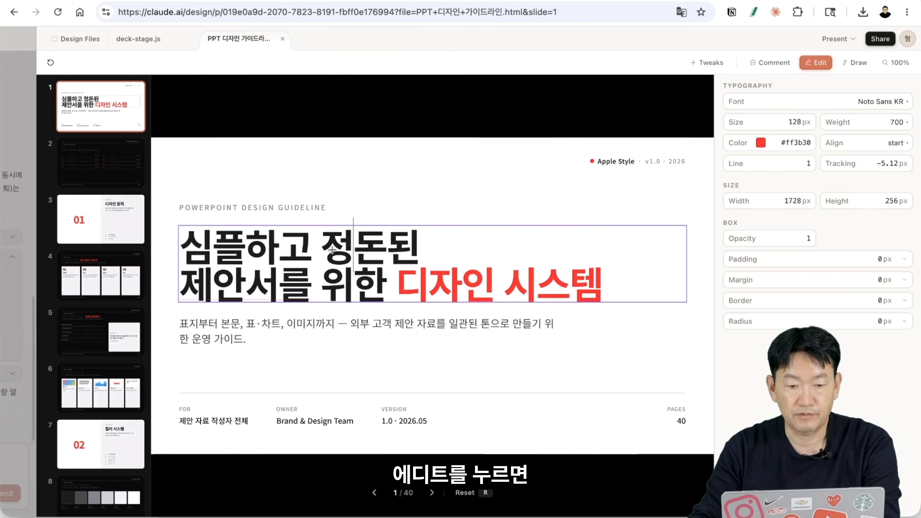
{"action": "left_click", "coordinate": [290, 207]}
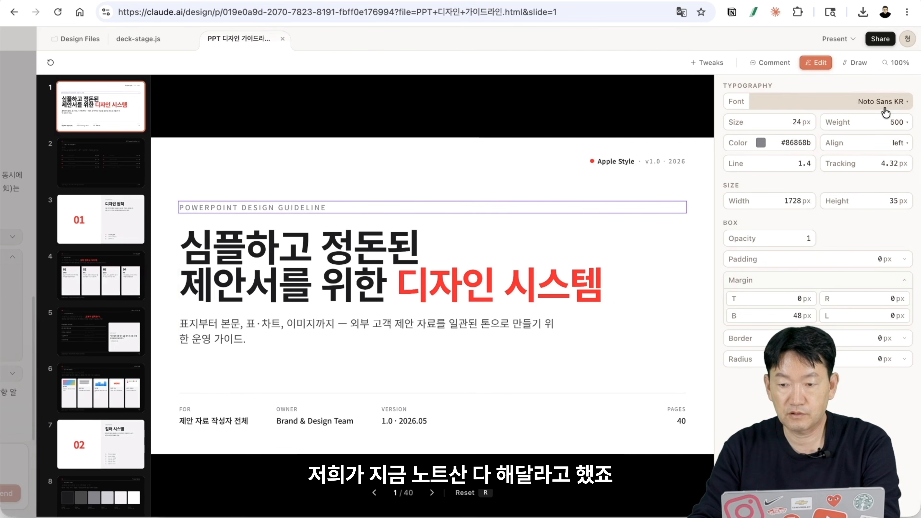
{"action": "left_click", "coordinate": [622, 162]}
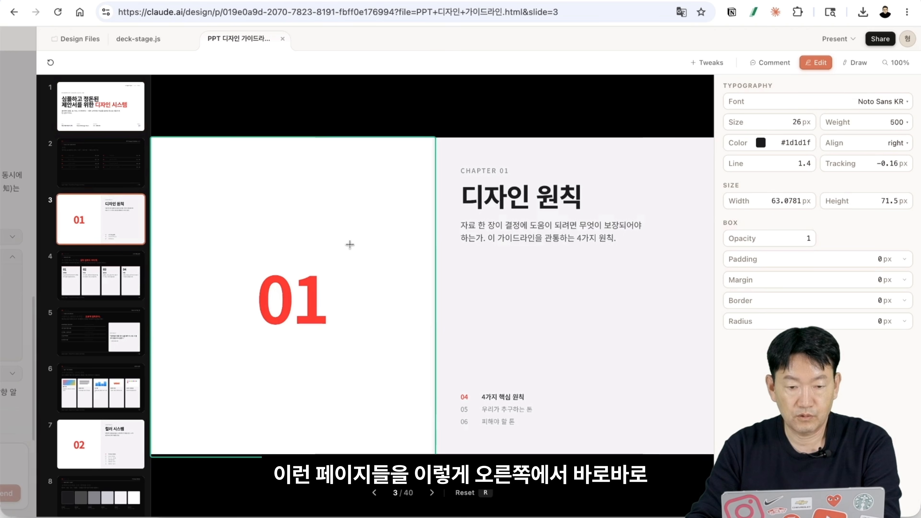
{"action": "left_click", "coordinate": [555, 232]}
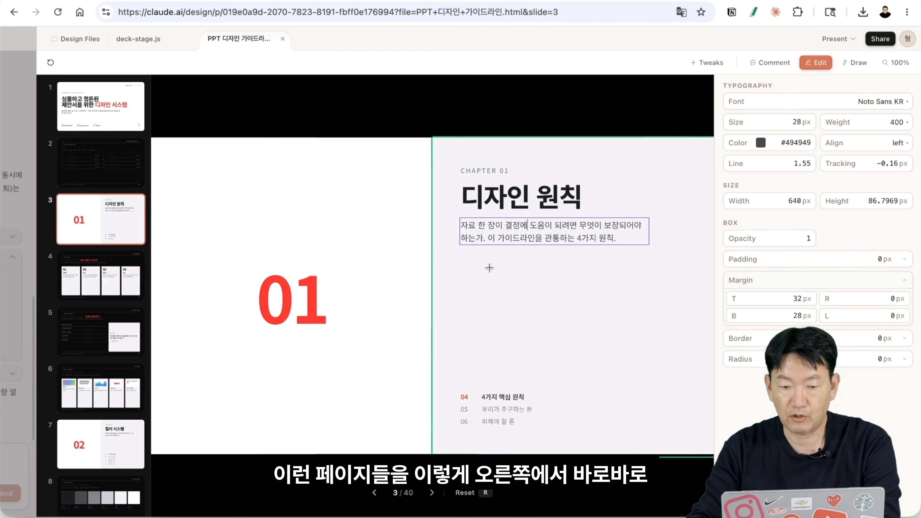
{"action": "left_click", "coordinate": [498, 276]}
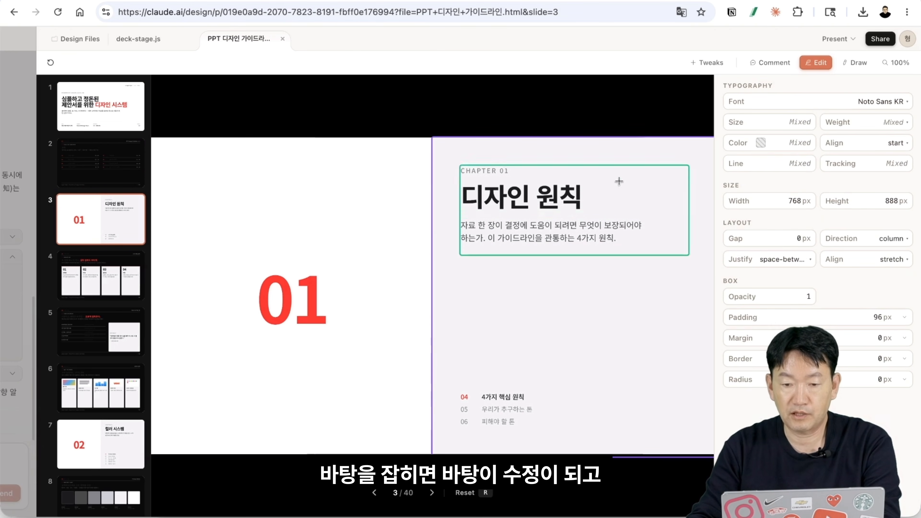
{"action": "left_click", "coordinate": [539, 196]}
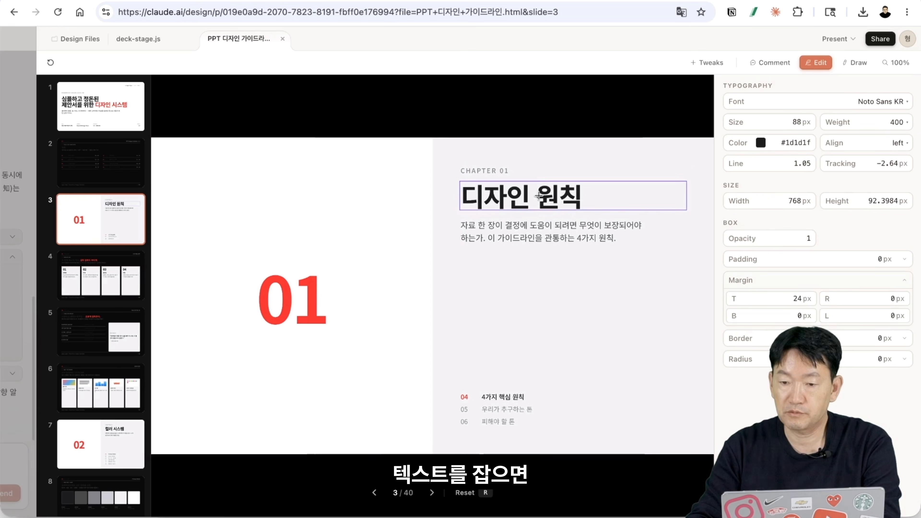
On slide 4, inspect the style properties of the subtitle, the red phrase and the whole headline.
{"action": "key", "text": "Right"}
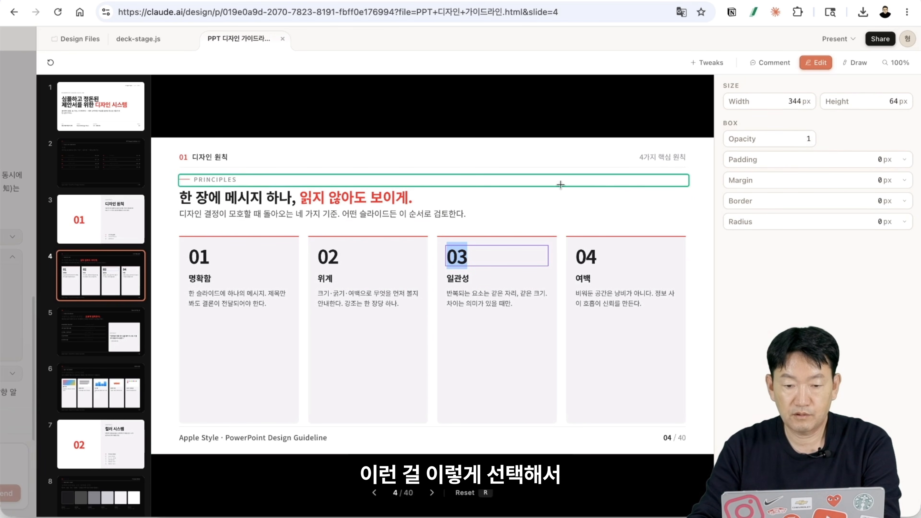
{"action": "left_click", "coordinate": [431, 214]}
{"action": "left_click", "coordinate": [357, 203]}
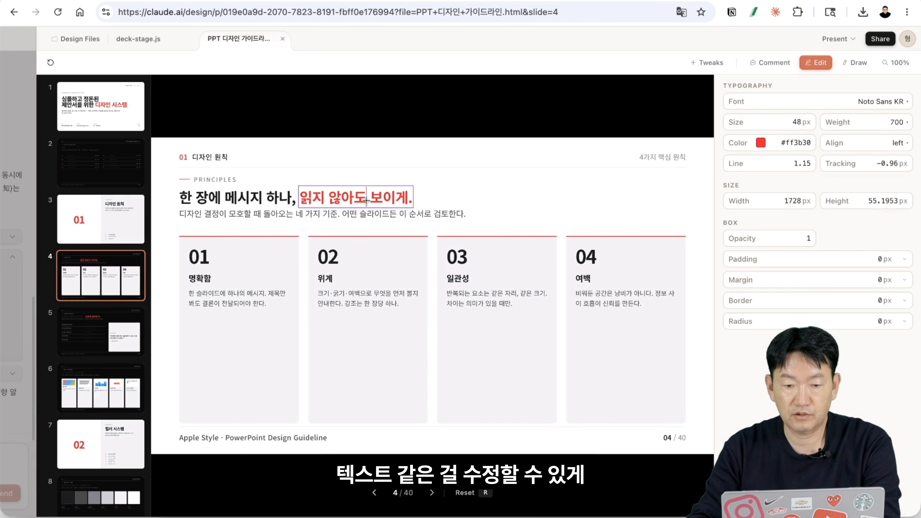
{"action": "left_click", "coordinate": [266, 198]}
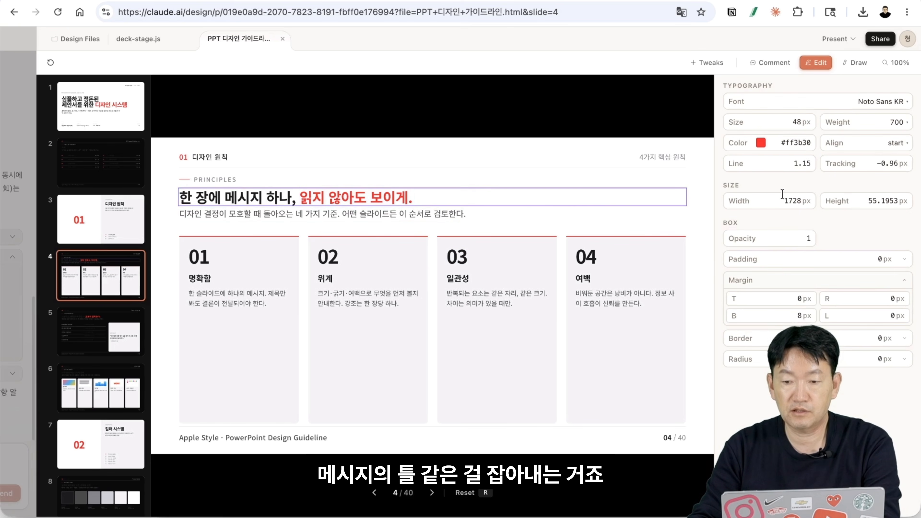
{"action": "key", "text": "super+a"}
Recolor the headline phrase 읽지 않아도 보이게. on slide 4 to purple #5530ff and close the color picker.
{"action": "left_click", "coordinate": [392, 199]}
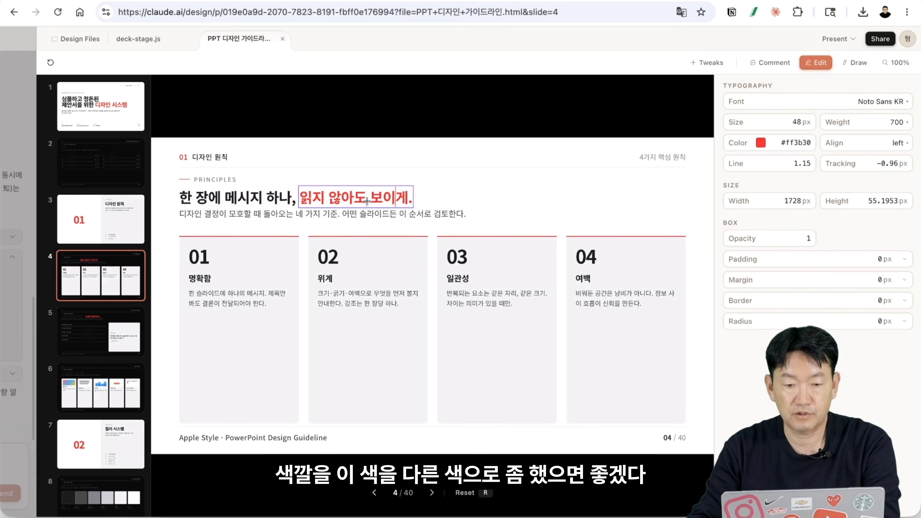
{"action": "left_click", "coordinate": [761, 143]}
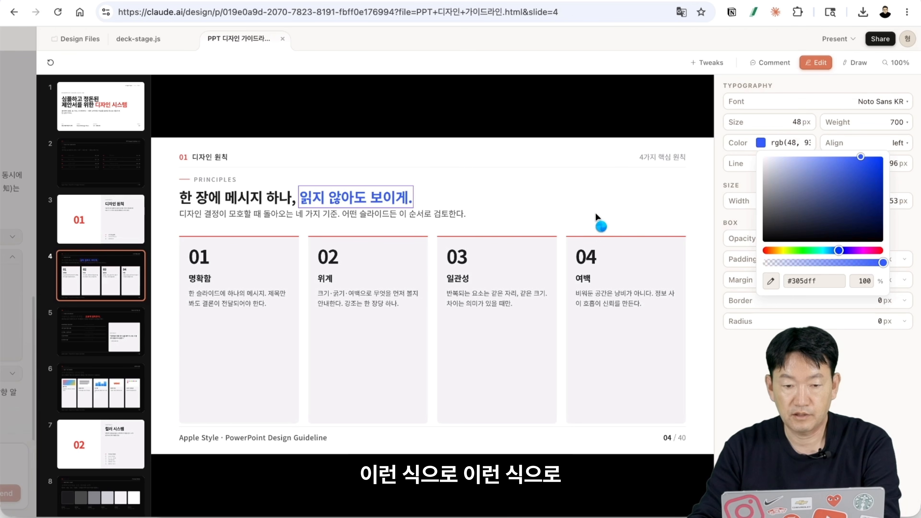
{"action": "left_click", "coordinate": [808, 251]}
{"action": "left_click", "coordinate": [846, 251]}
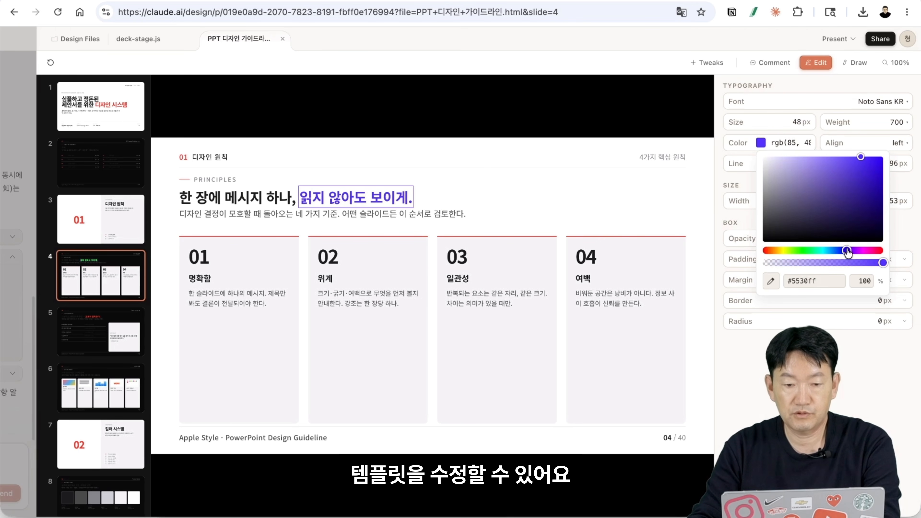
{"action": "left_click", "coordinate": [682, 194]}
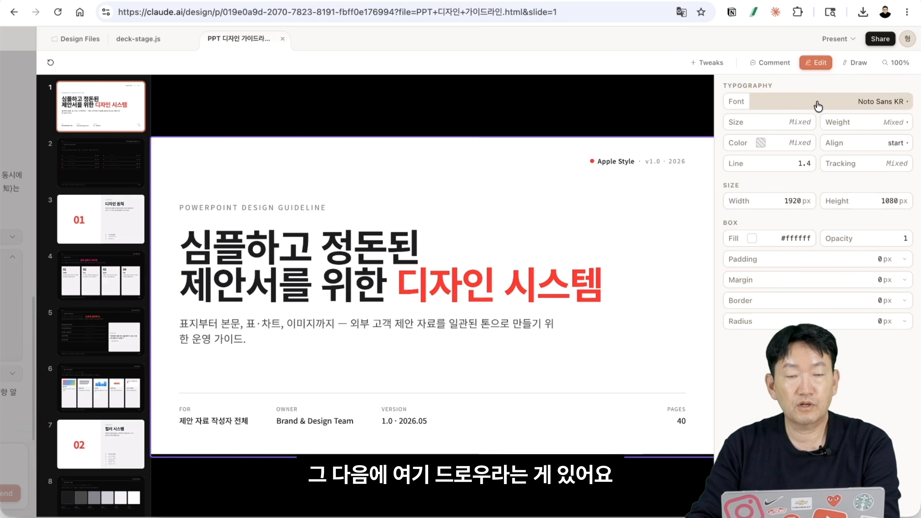
With the Draw tool, circle the empty area above the headline on slide 1 and attach the marked-up slide to the chat.
{"action": "left_click", "coordinate": [863, 64]}
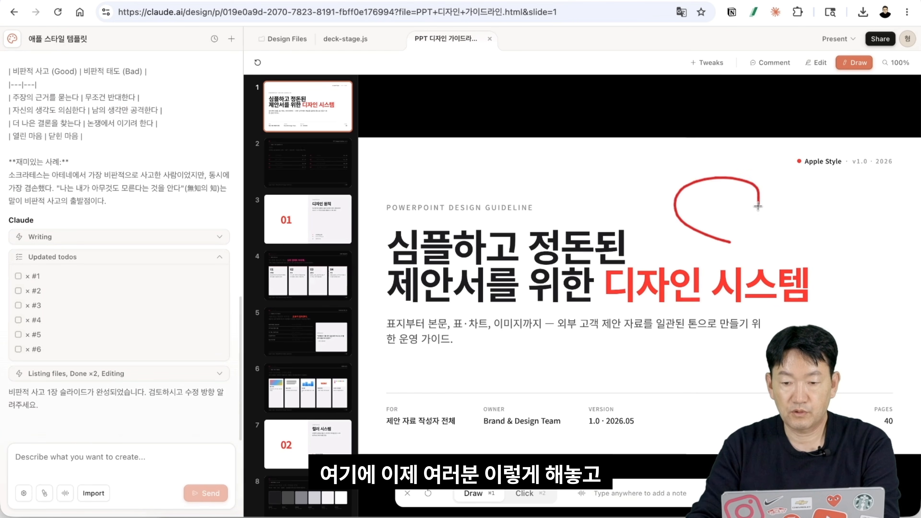
{"action": "left_click_drag", "start_coordinate": [702, 230], "coordinate": [682, 234]}
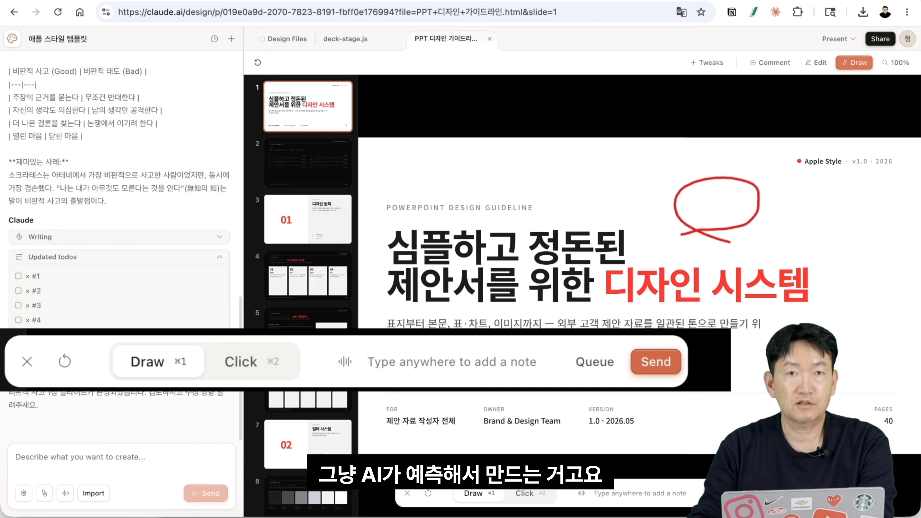
{"action": "left_click", "coordinate": [718, 494]}
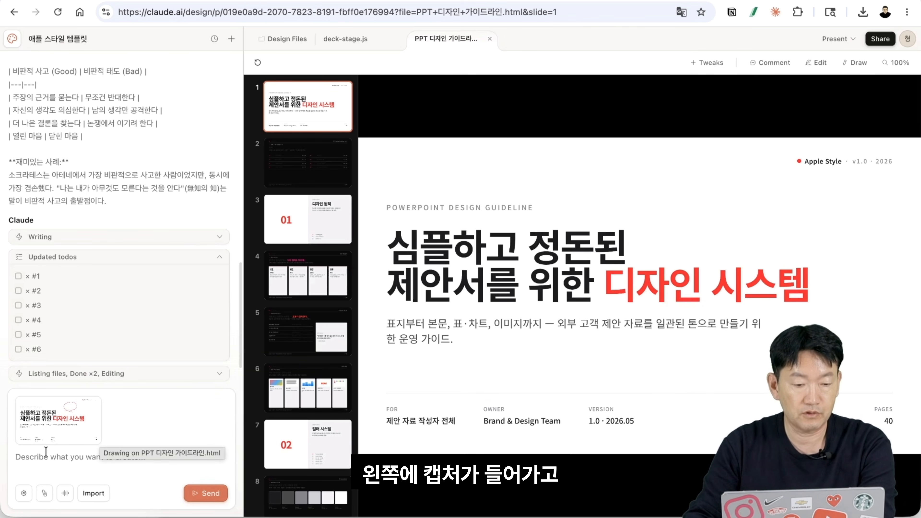
Send Claude the request 동그란 화면에 스티브 잡스 얼굴의 흑백 일러스트 추가해줘 along with the drawing.
{"action": "type", "text": "ehdrm"}
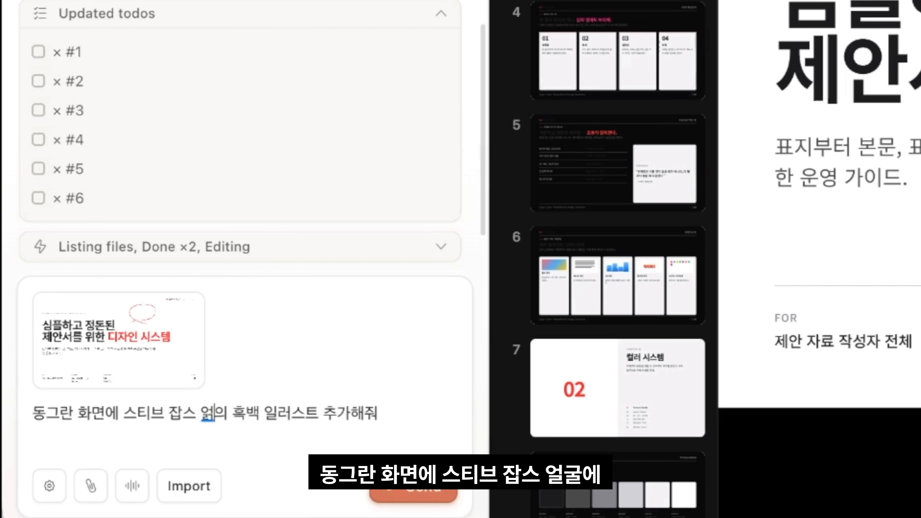
{"action": "type", "text": "굴의 흑백"}
{"action": "key", "text": "Return"}
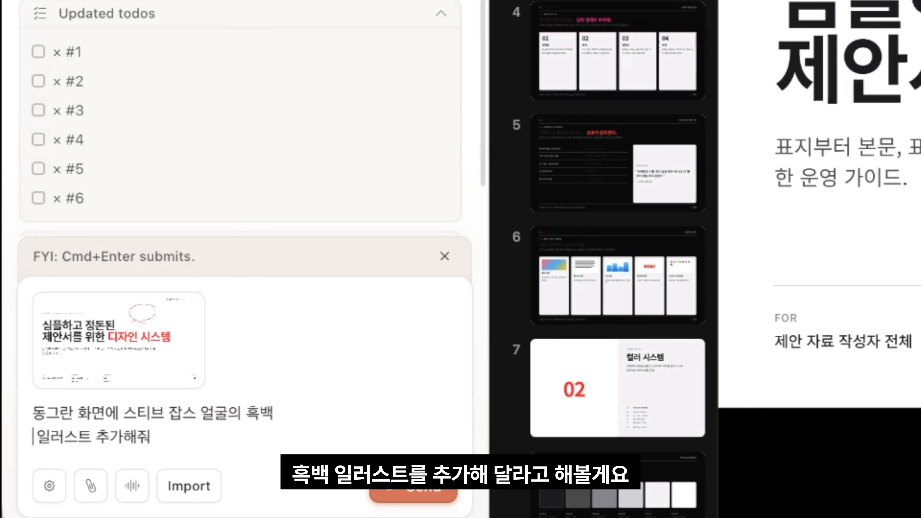
{"action": "left_click", "coordinate": [432, 494]}
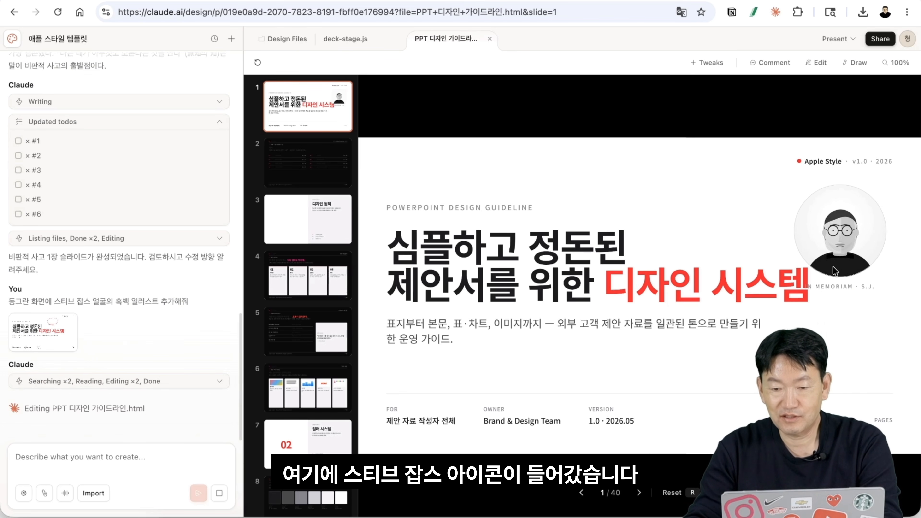
Check the portrait on the cover slide, and inspect the style properties of the headline and subtitle in 비판적 사고.html.
{"action": "left_click_drag", "start_coordinate": [842, 297], "coordinate": [840, 289]}
{"action": "left_click", "coordinate": [839, 289]}
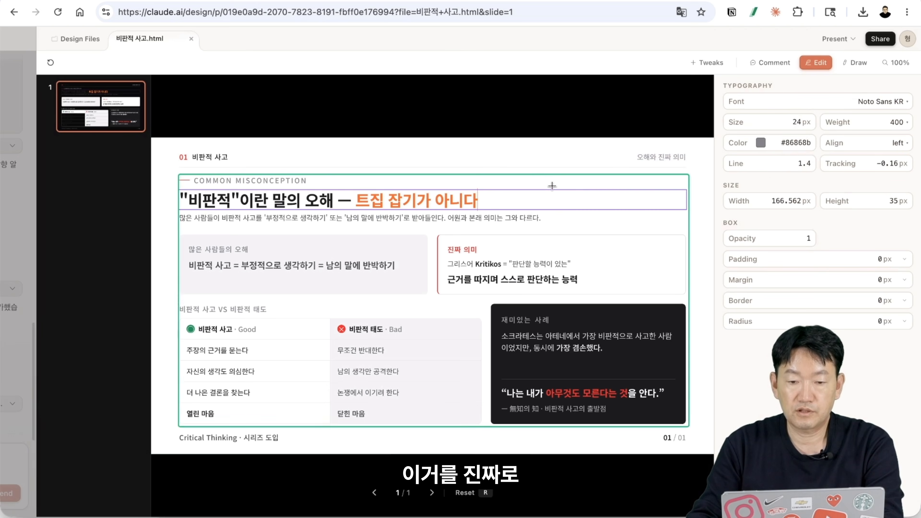
{"action": "left_click", "coordinate": [486, 191]}
{"action": "left_click", "coordinate": [472, 218]}
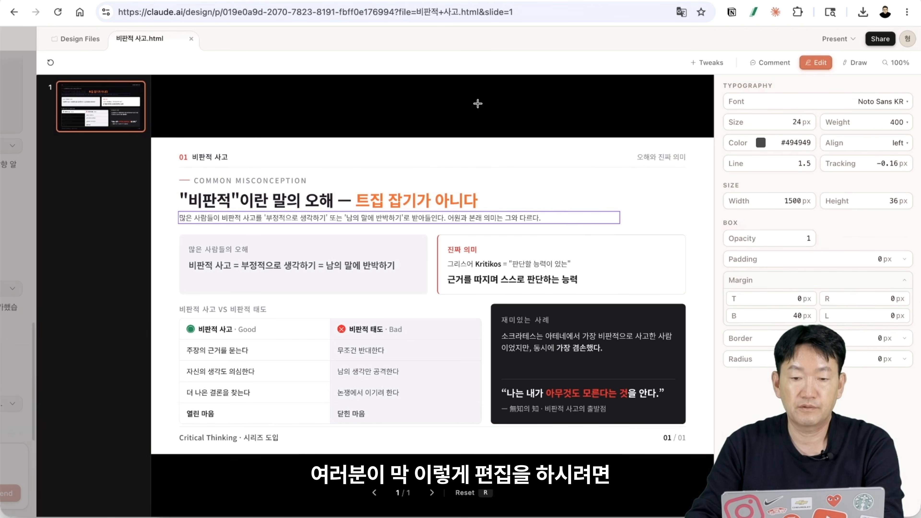
Send 비판적 사고.html to Canva and open the imported design there for editing.
{"action": "left_click", "coordinate": [881, 38]}
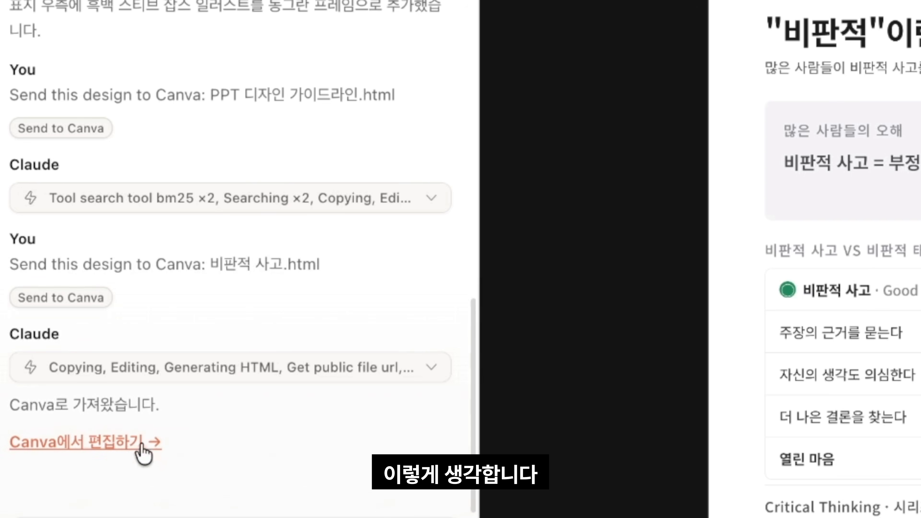
{"action": "left_click", "coordinate": [72, 405]}
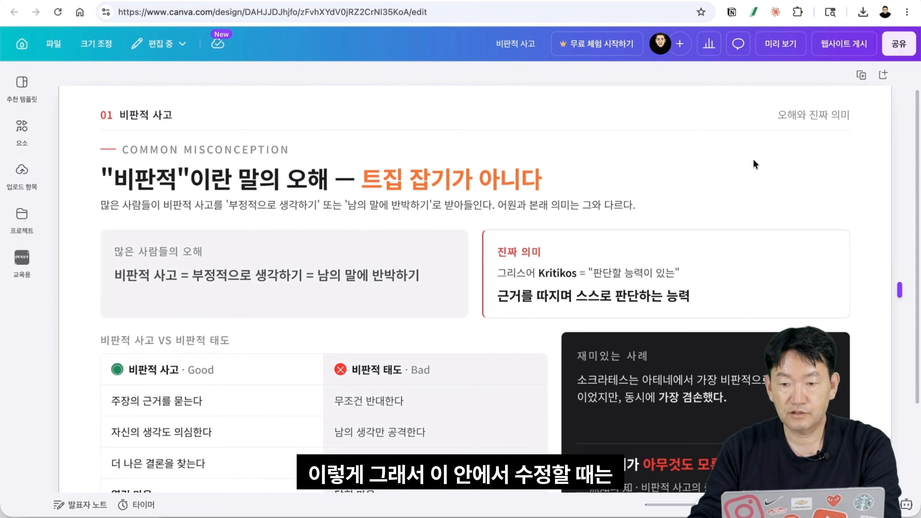
Look over the imported page in Canva and open the 리더십 인사이트 presentation.
{"action": "scroll", "coordinate": [629, 167], "scroll_direction": "down", "scroll_amount": 2}
{"action": "left_click", "coordinate": [22, 218]}
{"action": "left_click", "coordinate": [216, 246]}
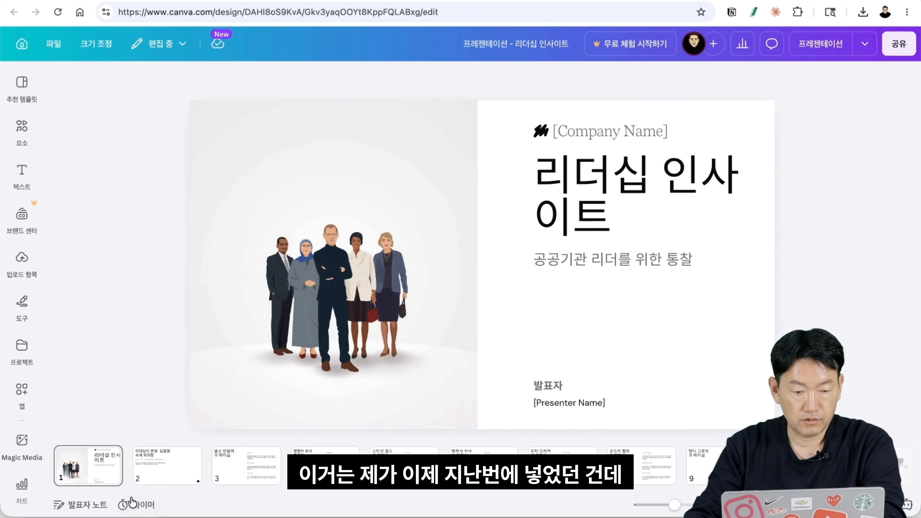
Recolor the title 리더십 인사이트 on slide 1 to the brown from the photo colors.
{"action": "left_click", "coordinate": [158, 479]}
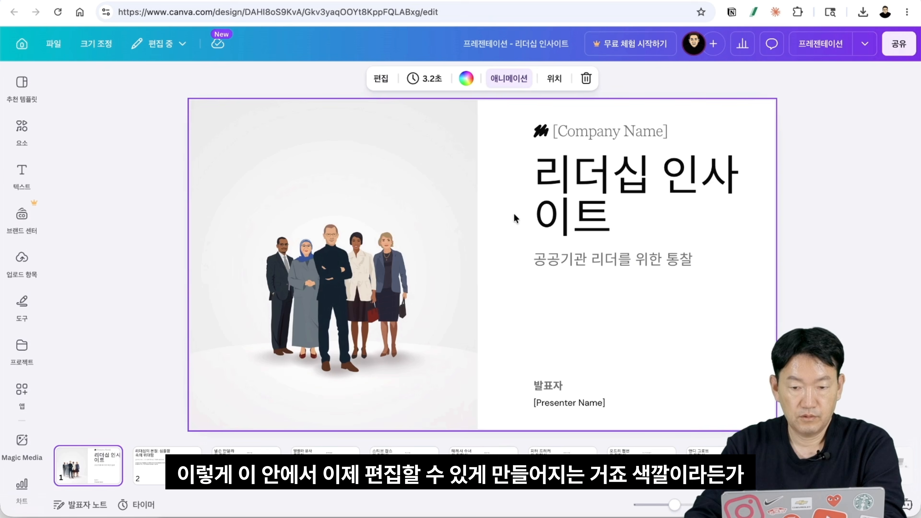
{"action": "left_click", "coordinate": [562, 198]}
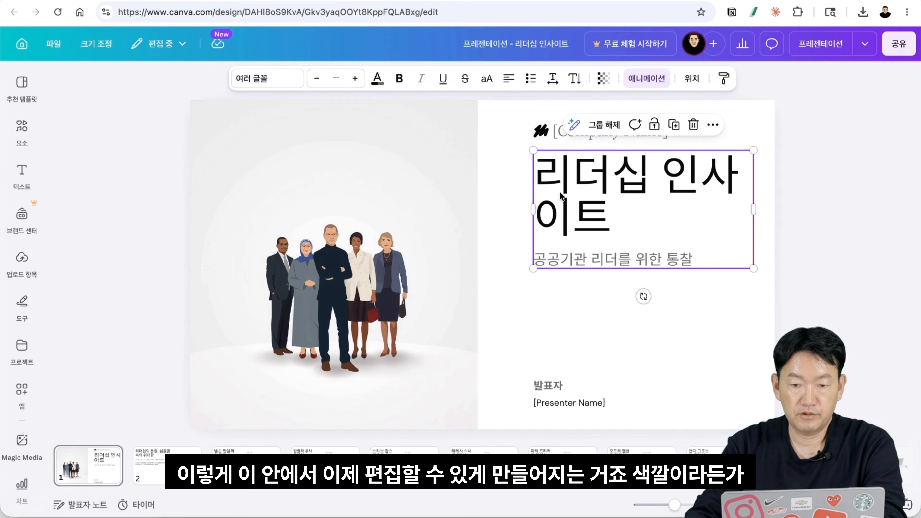
{"action": "left_click", "coordinate": [616, 208]}
{"action": "double_click", "coordinate": [617, 215]}
{"action": "left_click", "coordinate": [610, 223]}
{"action": "left_click_drag", "start_coordinate": [614, 216], "coordinate": [526, 167]}
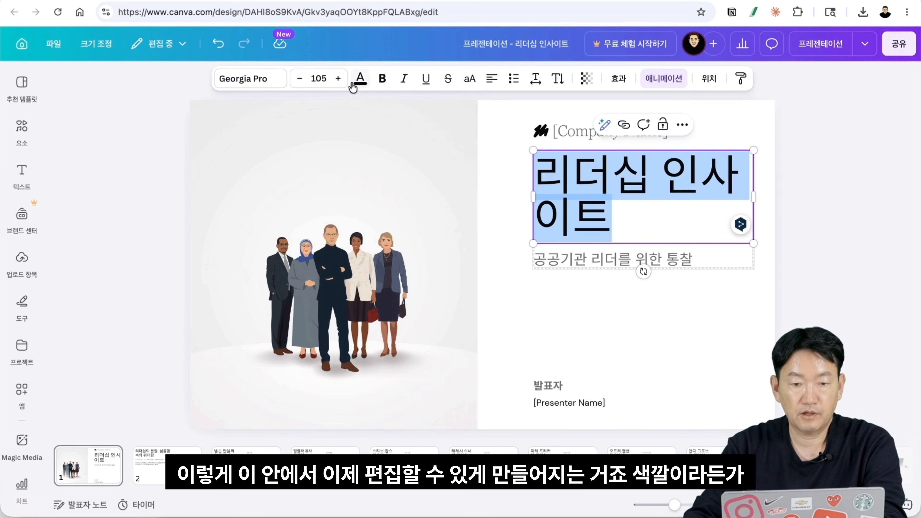
{"action": "left_click", "coordinate": [360, 78]}
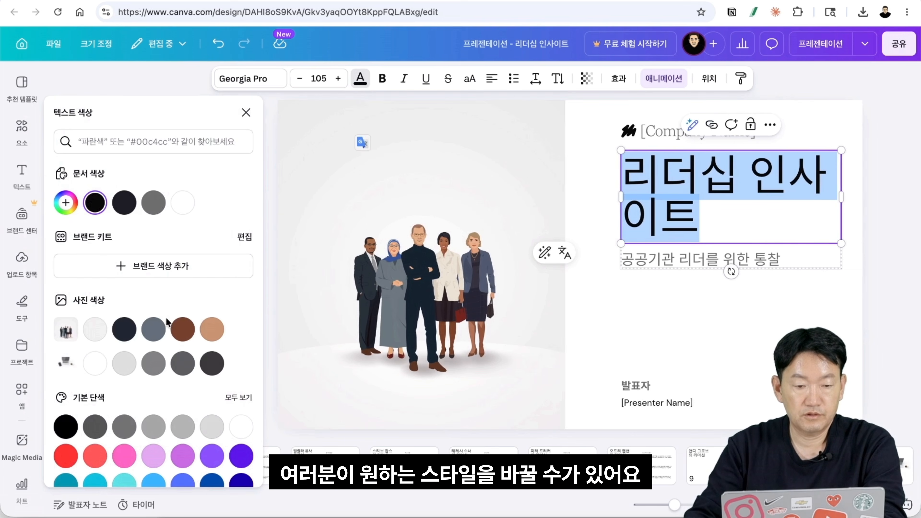
{"action": "left_click", "coordinate": [179, 328]}
{"action": "left_click", "coordinate": [479, 279]}
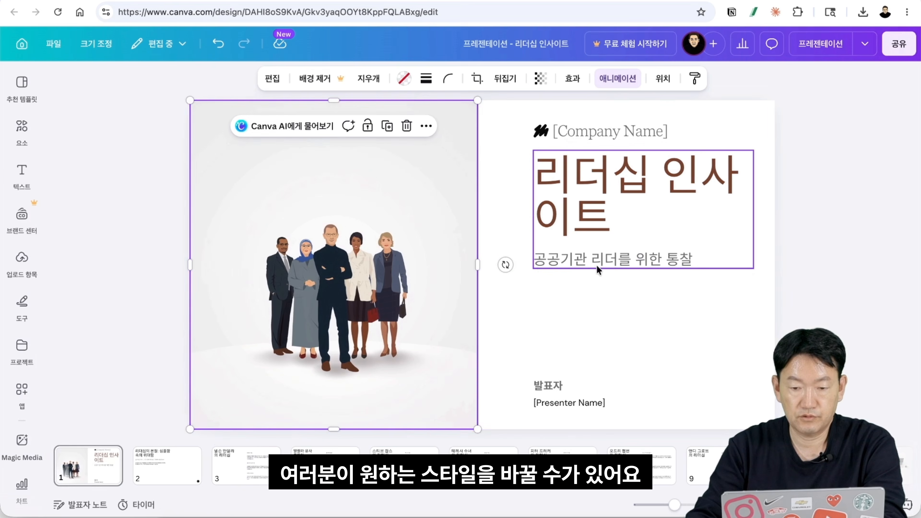
{"action": "left_click", "coordinate": [595, 265]}
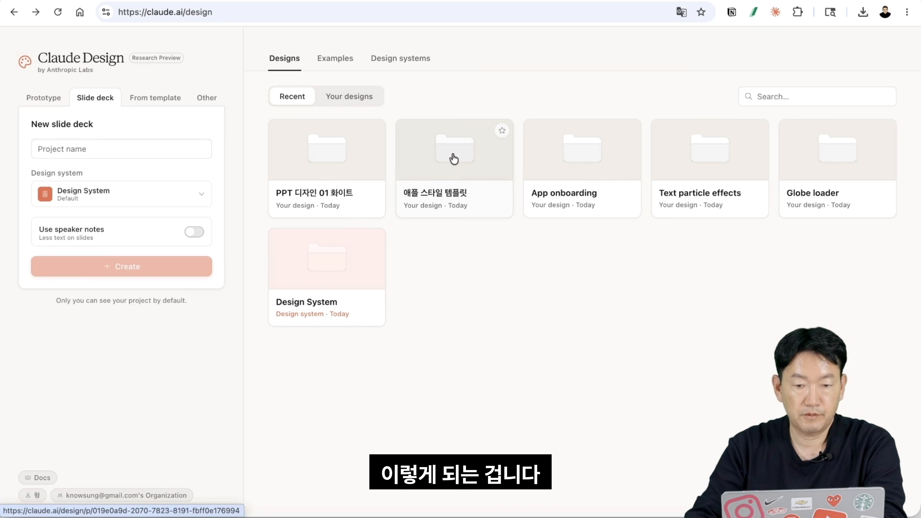
Switch back to Claude Design and open the 애플 스타일 템플릿 project.
{"action": "left_click", "coordinate": [453, 152]}
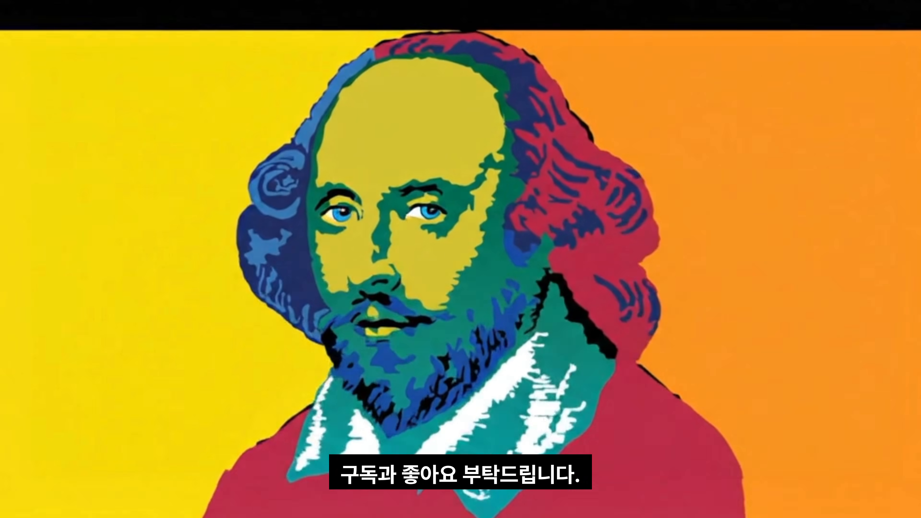